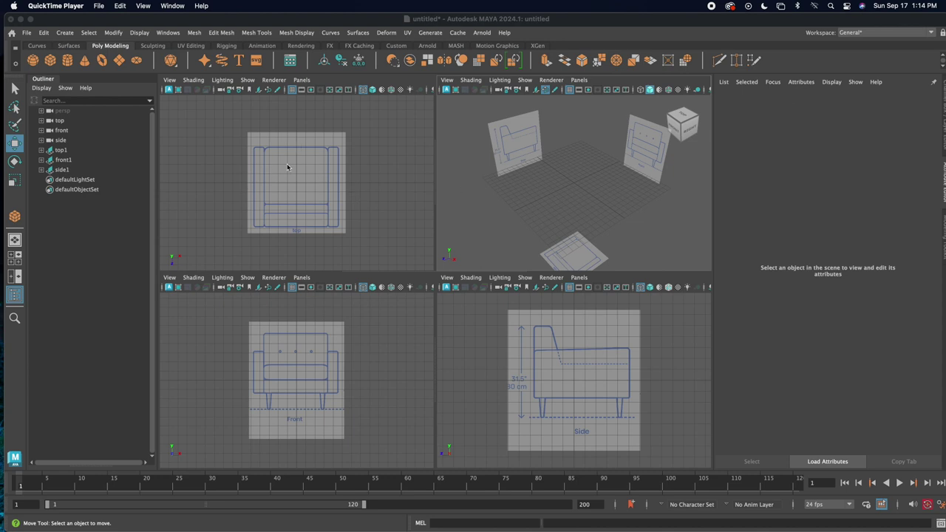
Show the Channel Box with its layer list instead of the Attribute Editor
{"action": "left_click", "coordinate": [319, 186]}
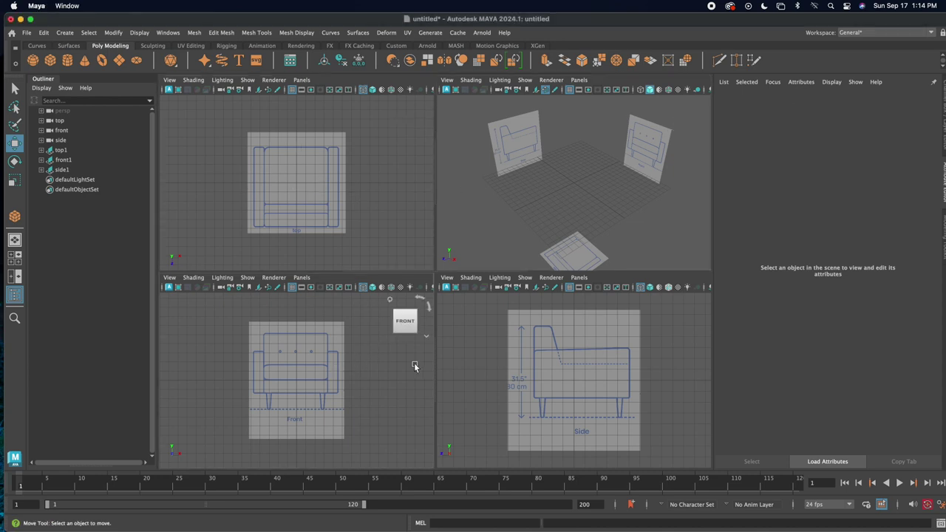
{"action": "left_click", "coordinate": [568, 355]}
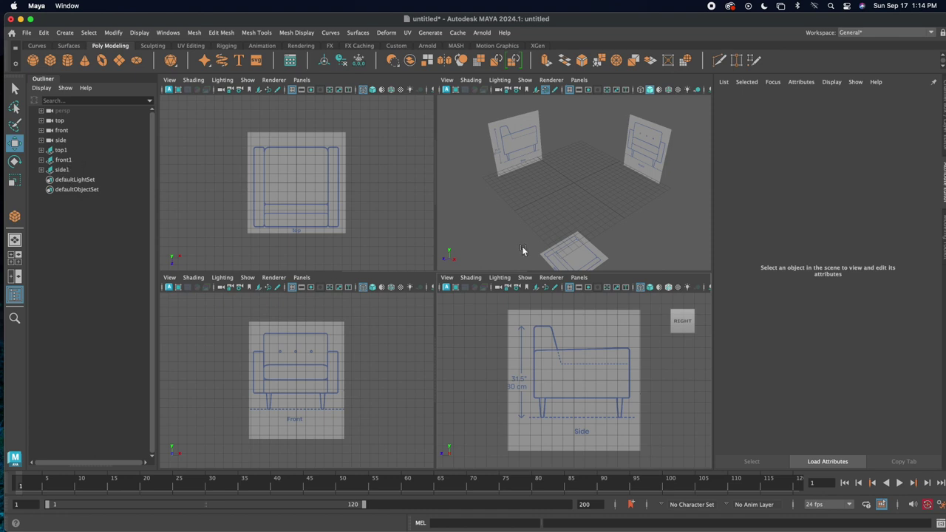
{"action": "key", "text": "ctrl+a"}
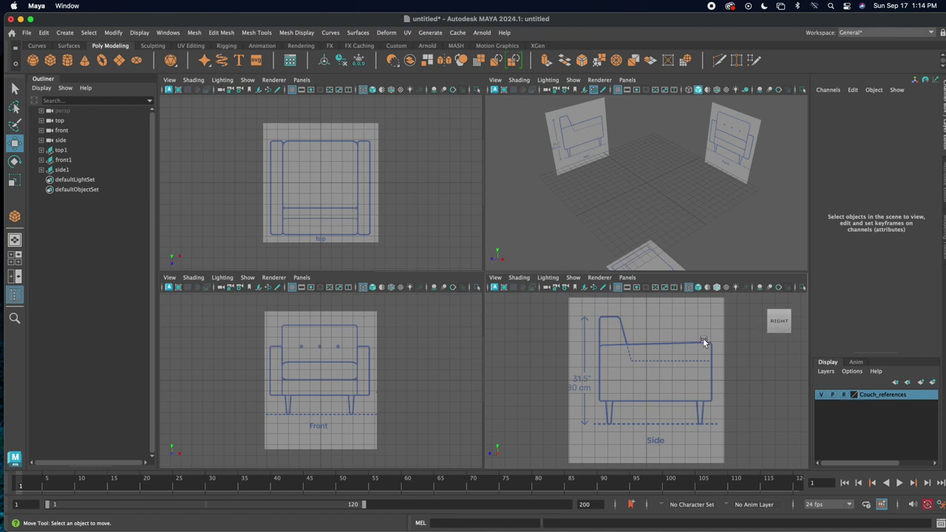
Create a polygon cube over the couch's full outline in the top view, about 9.3 wide, 8.8 deep and 5.2 high
{"action": "left_click", "coordinate": [627, 158]}
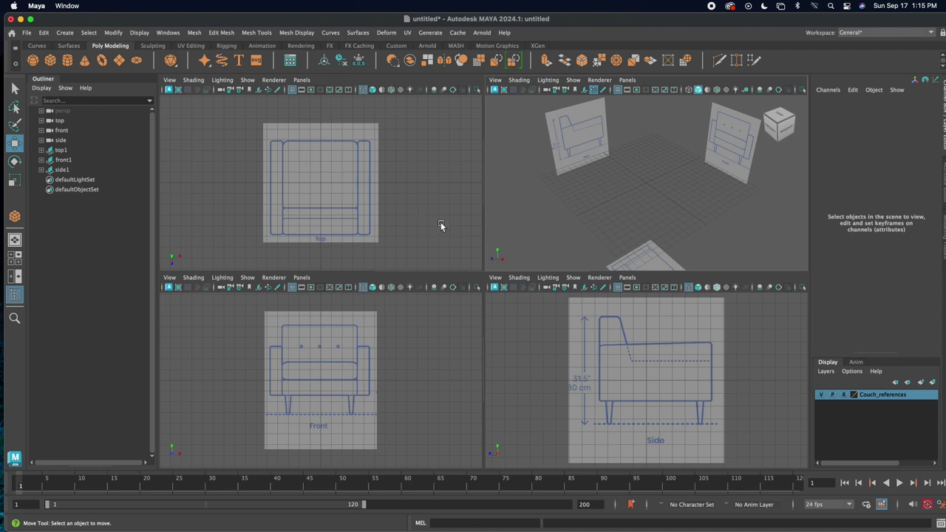
{"action": "left_click_drag", "start_coordinate": [607, 158], "coordinate": [612, 191], "text": "alt"}
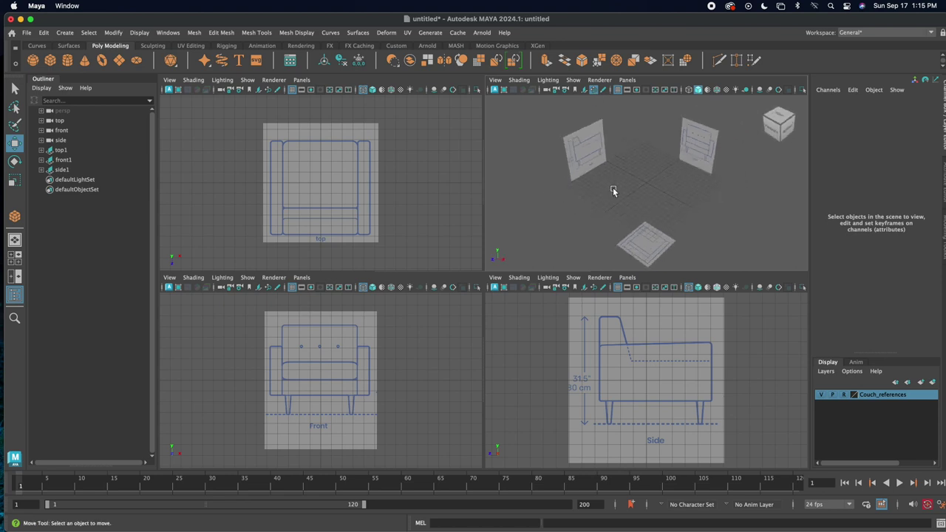
{"action": "scroll", "coordinate": [613, 192], "scroll_direction": "up", "scroll_amount": 3}
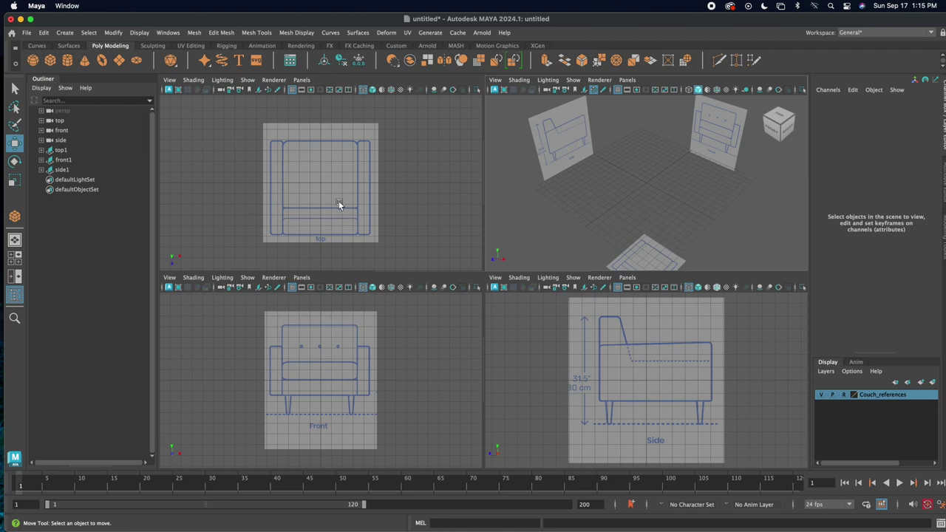
{"action": "left_click", "coordinate": [51, 60]}
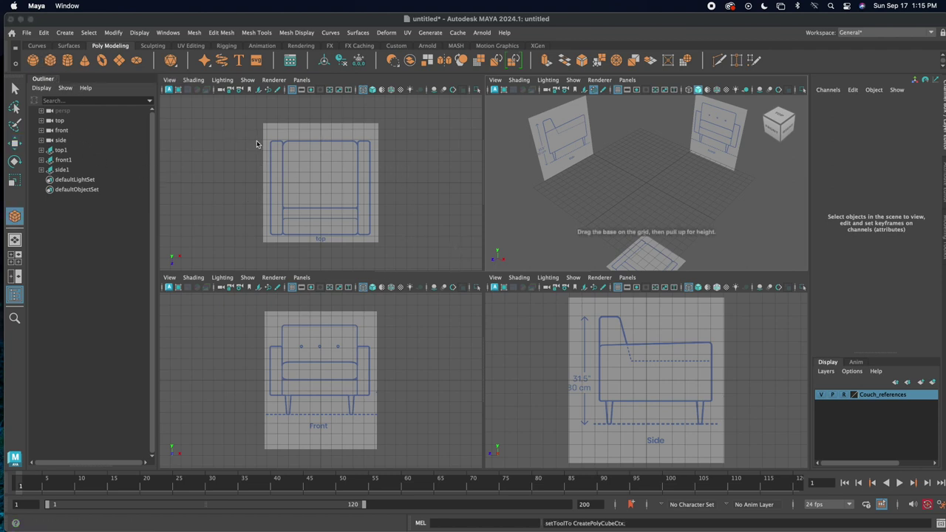
{"action": "left_click_drag", "start_coordinate": [271, 141], "coordinate": [372, 237]}
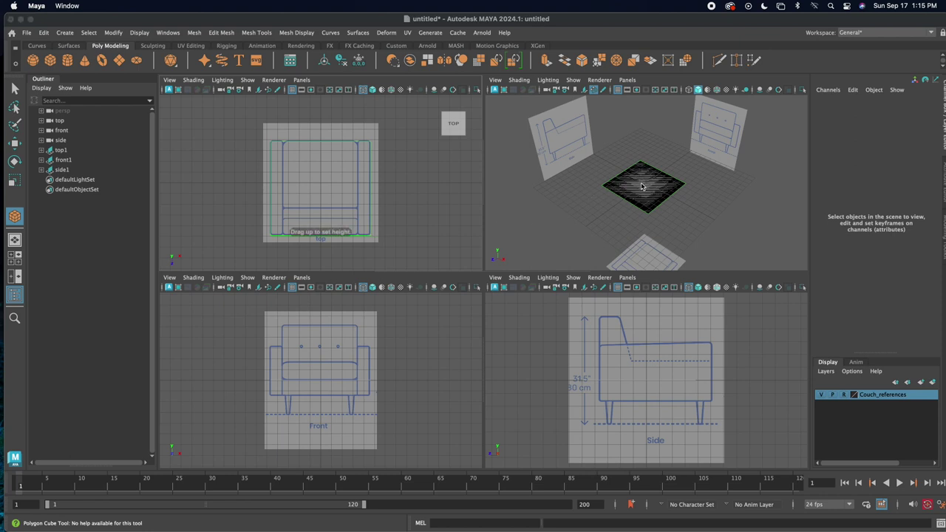
{"action": "left_click_drag", "start_coordinate": [647, 178], "coordinate": [643, 150]}
Scale the cube's height to about 1.222 and position it at about Translate Y 1.817 against the front reference
{"action": "left_click_drag", "start_coordinate": [321, 355], "coordinate": [317, 330]}
{"action": "key", "text": "r"}
{"action": "key", "text": "q"}
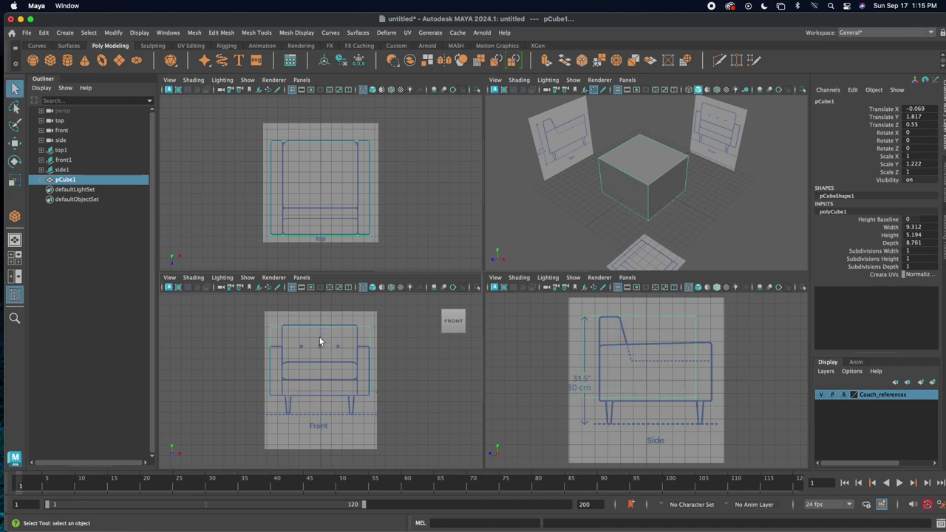
Reselect the cube and compare shaded and wireframe display in the top view
{"action": "left_click", "coordinate": [342, 211]}
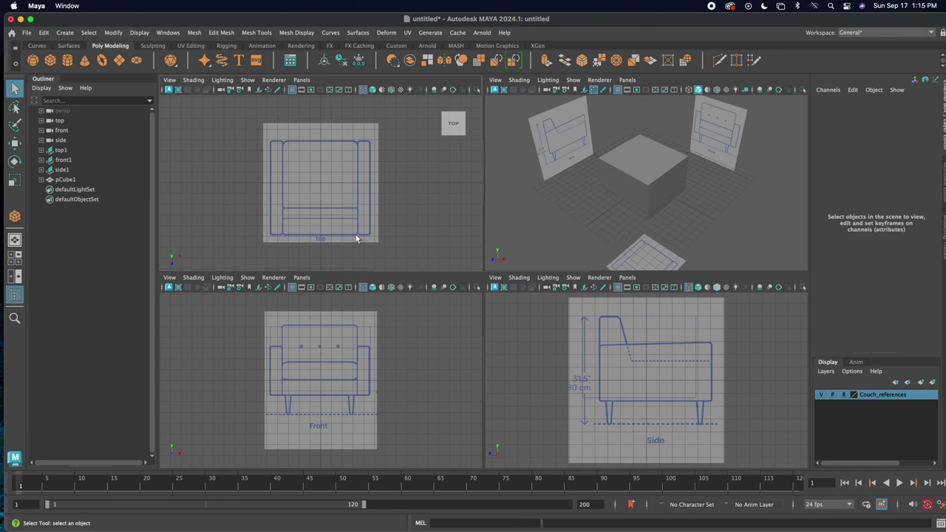
{"action": "left_click_drag", "start_coordinate": [353, 318], "coordinate": [450, 274]}
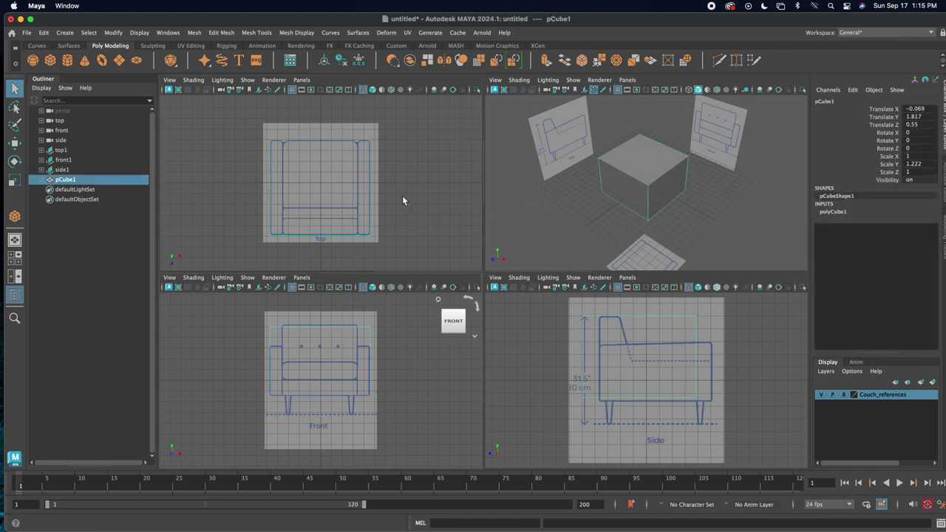
{"action": "key", "text": "5"}
{"action": "key", "text": "4"}
{"action": "key", "text": "5"}
{"action": "key", "text": "4"}
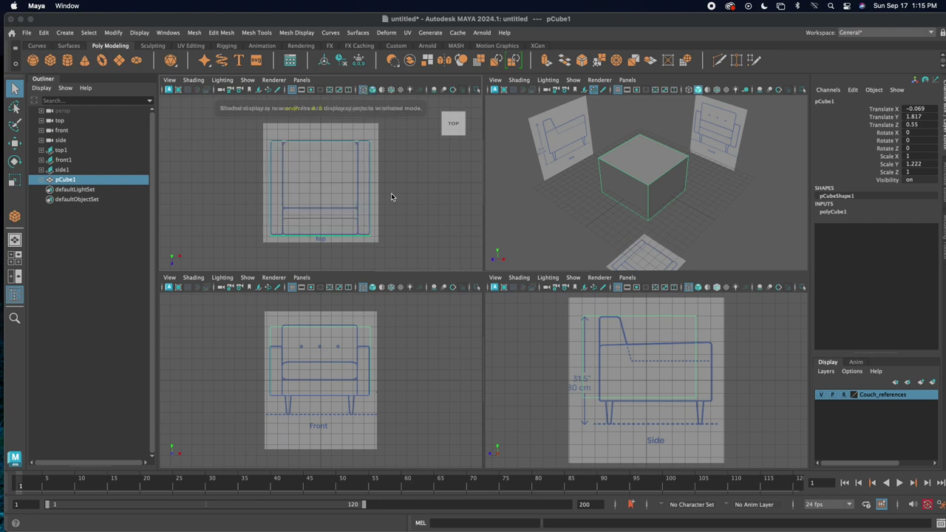
{"action": "key", "text": "5"}
{"action": "key", "text": "4"}
Fit the cube to the couch body with Scale Y about 1.248, Translate Y about 1.909 and Translate Z about 0.398
{"action": "key", "text": "r"}
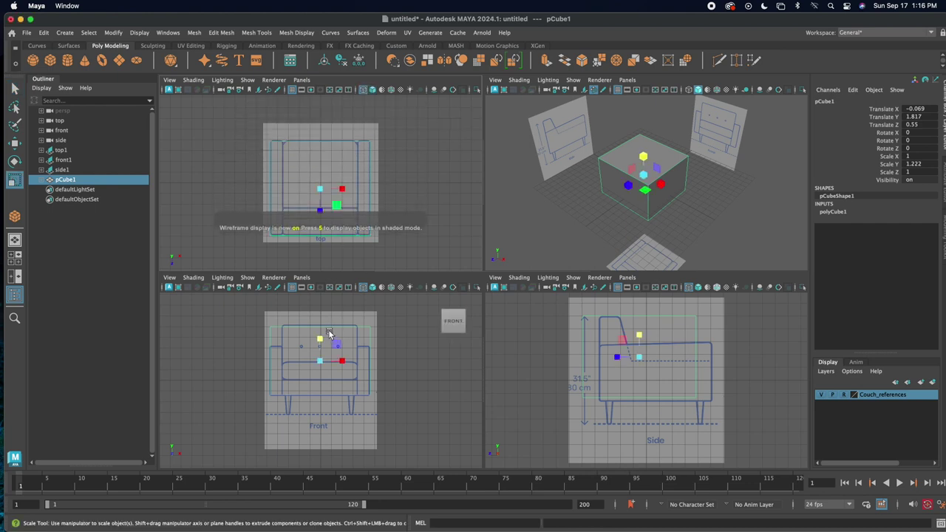
{"action": "left_click_drag", "start_coordinate": [320, 339], "coordinate": [322, 360]}
{"action": "key", "text": "w"}
{"action": "key", "text": "ctrl+z"}
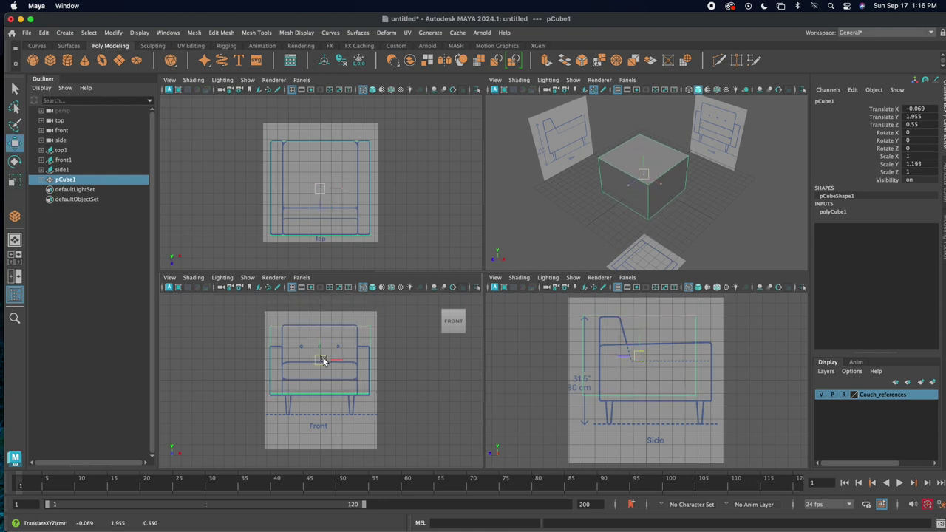
{"action": "key", "text": "r"}
{"action": "left_click_drag", "start_coordinate": [320, 341], "coordinate": [320, 362]}
{"action": "key", "text": "w"}
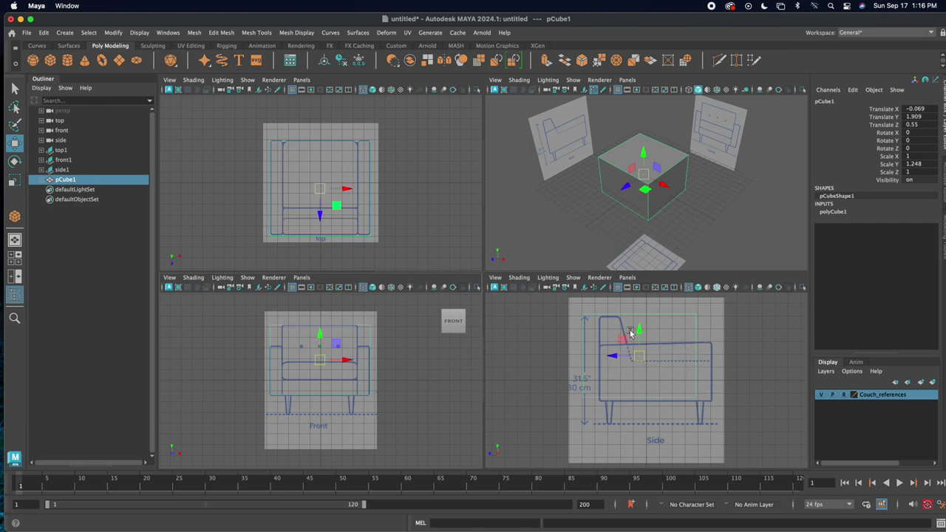
{"action": "left_click_drag", "start_coordinate": [620, 360], "coordinate": [615, 359]}
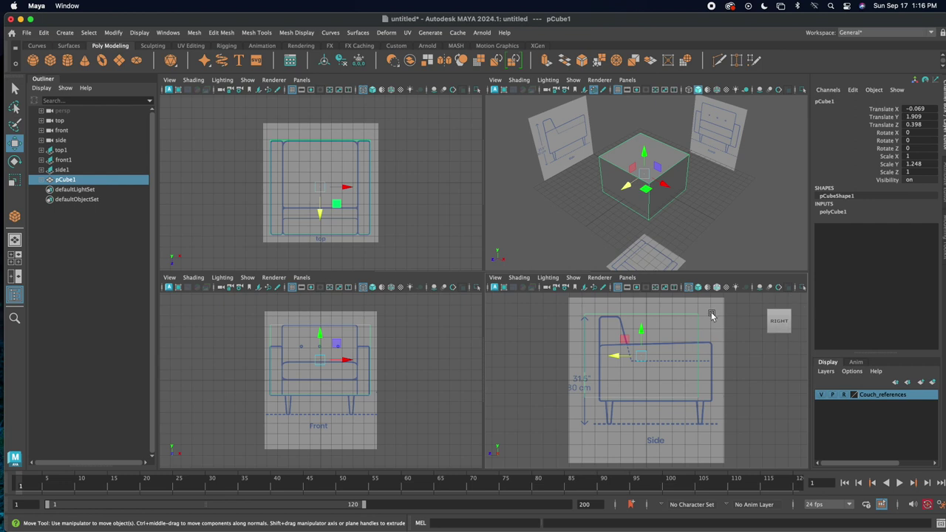
Make the Couch_references layer selectable and move the side image to about Y 0.191, Z 1.07, lining it up with the cube
{"action": "left_click", "coordinate": [710, 313]}
{"action": "left_click", "coordinate": [844, 394]}
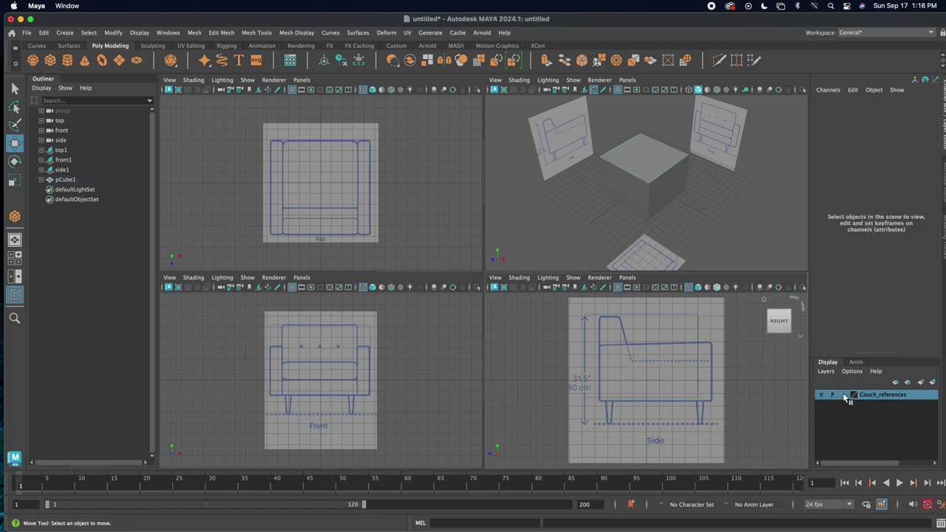
{"action": "left_click", "coordinate": [715, 340]}
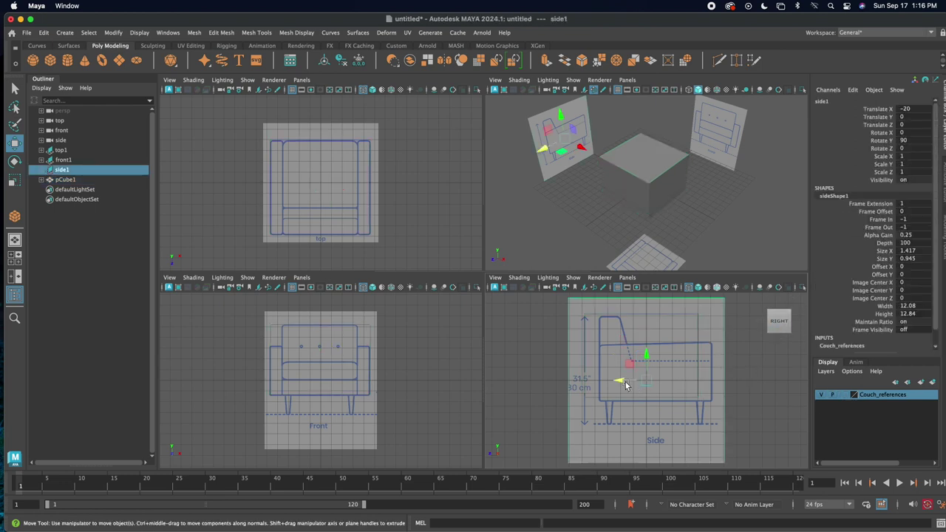
{"action": "left_click_drag", "start_coordinate": [619, 382], "coordinate": [632, 356]}
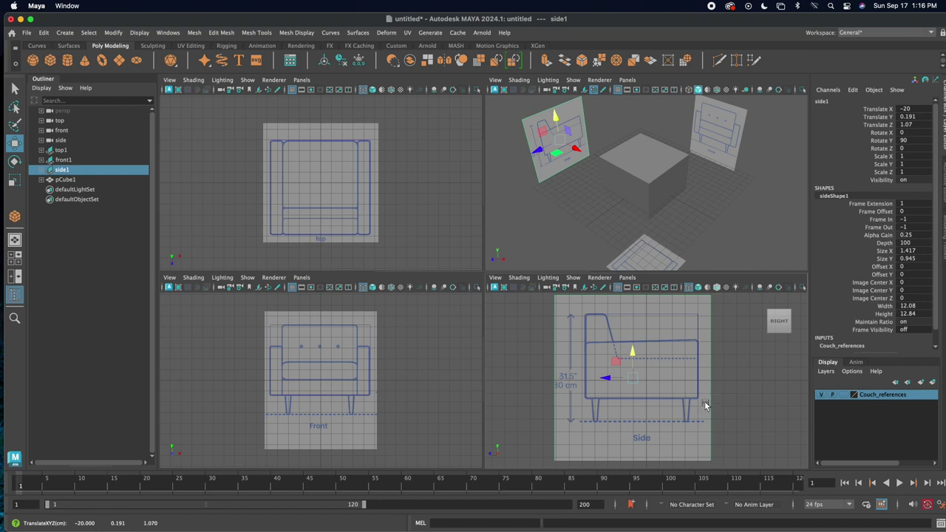
Set the Couch_references layer back to reference mode and clear the selection
{"action": "left_click", "coordinate": [844, 396]}
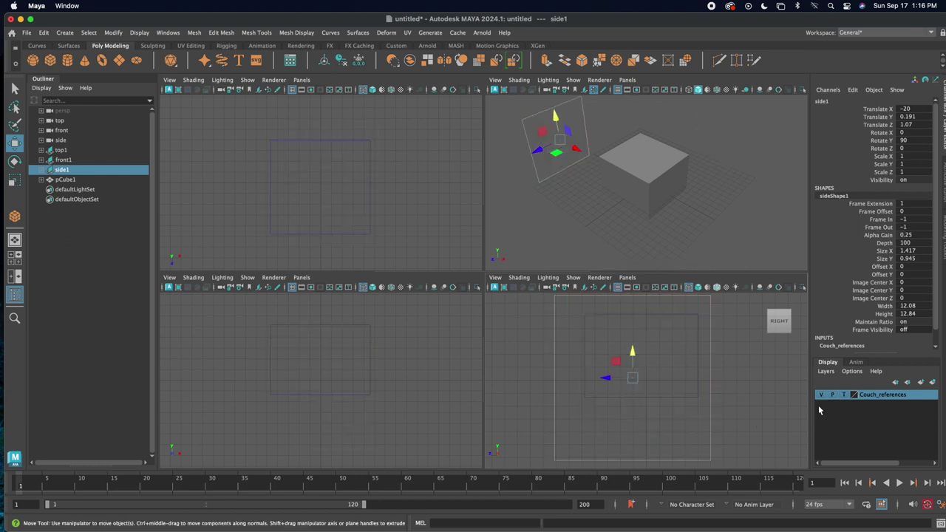
{"action": "left_click", "coordinate": [844, 394]}
{"action": "left_click", "coordinate": [734, 374]}
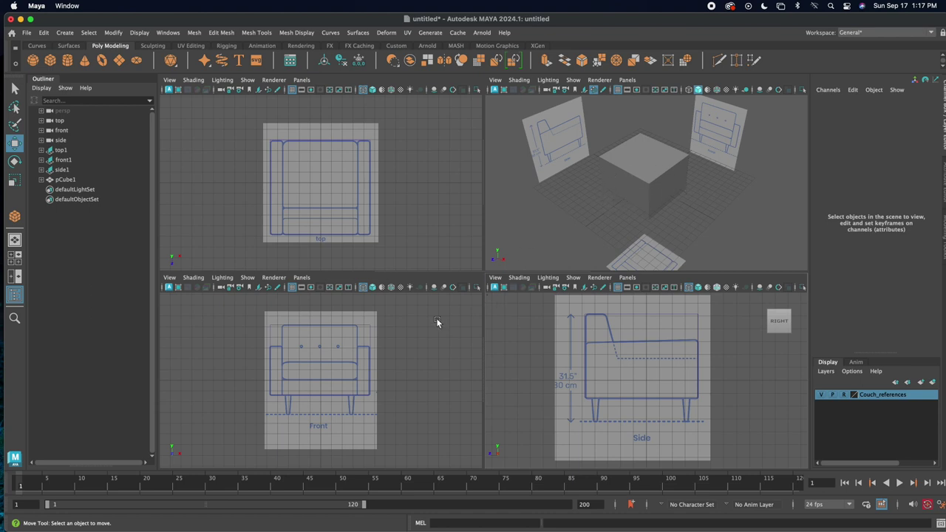
Create a second polygon cube over the seat area in the top view, about 6.9 wide, 6.1 deep and 6 high
{"action": "left_click", "coordinate": [372, 196]}
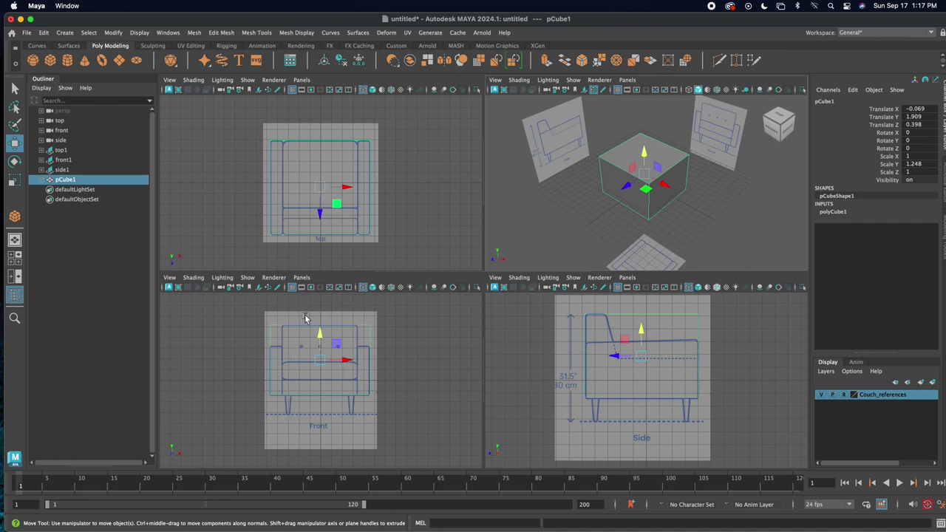
{"action": "left_click", "coordinate": [53, 63]}
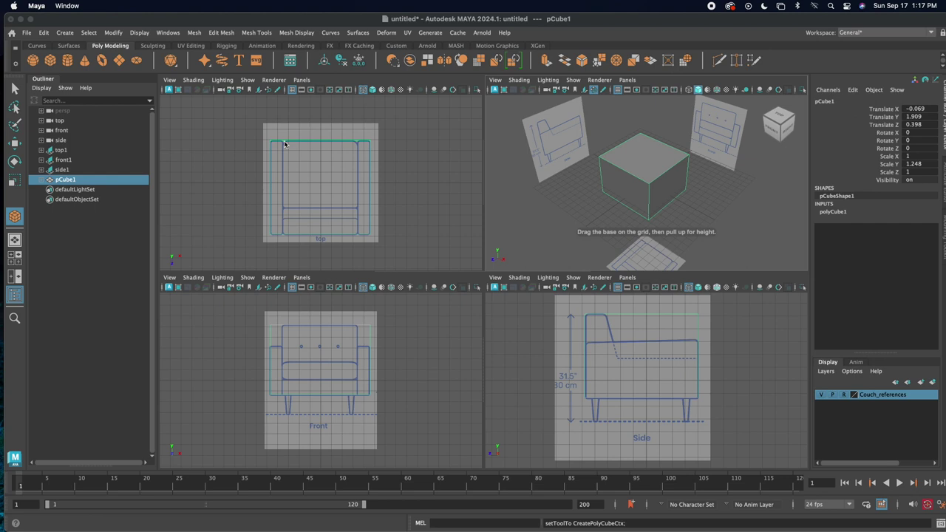
{"action": "left_click", "coordinate": [288, 147]}
{"action": "left_click_drag", "start_coordinate": [296, 161], "coordinate": [359, 211]}
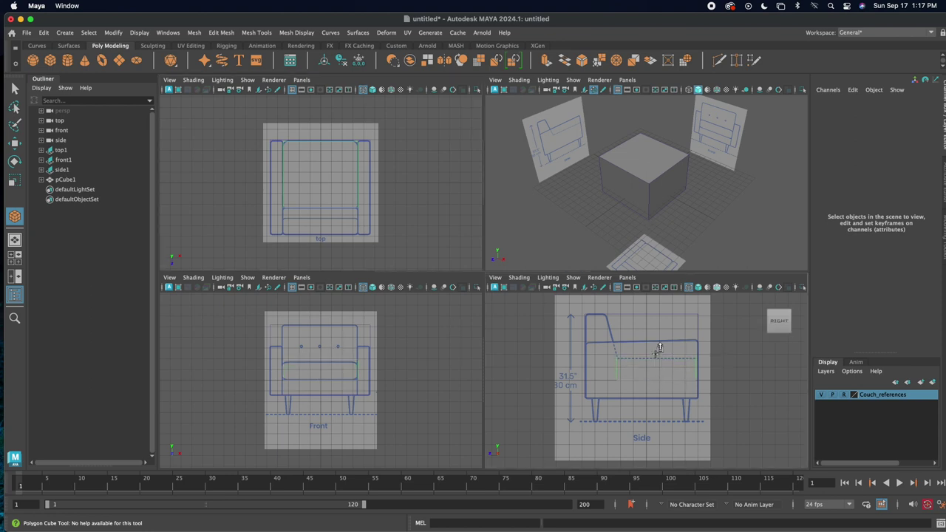
{"action": "left_click_drag", "start_coordinate": [661, 301], "coordinate": [660, 305]}
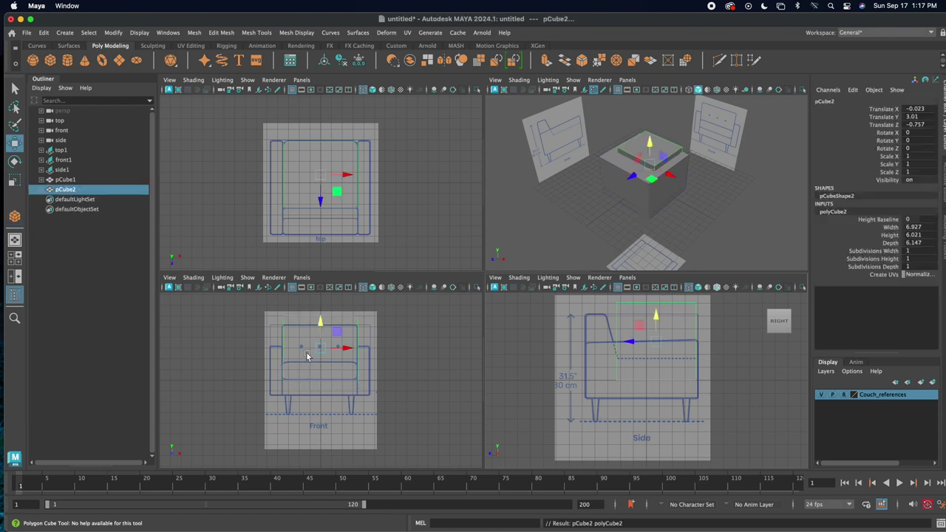
Scale the second cube to about 1.156 in Y and 1.378 in Z, and move it to about Y 3.393, Z -2.095
{"action": "key", "text": "r"}
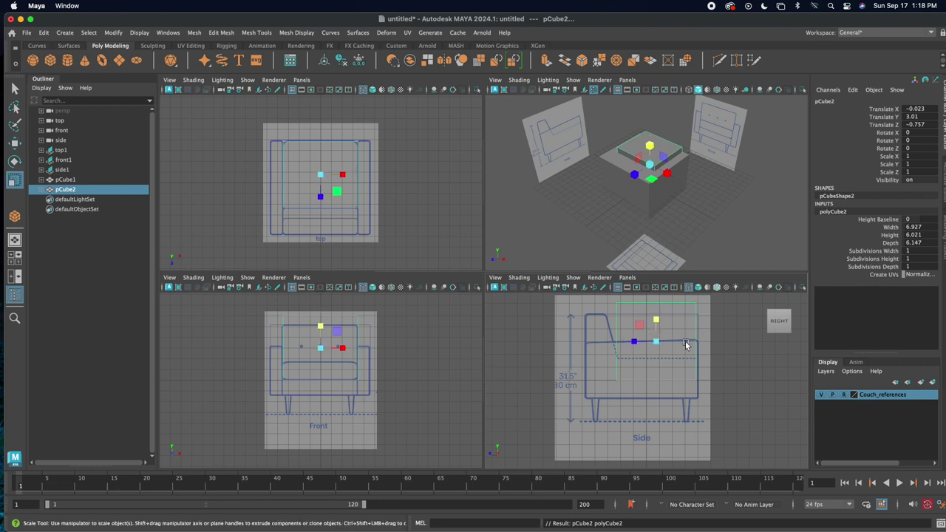
{"action": "left_click_drag", "start_coordinate": [633, 342], "coordinate": [625, 342]}
{"action": "key", "text": "w"}
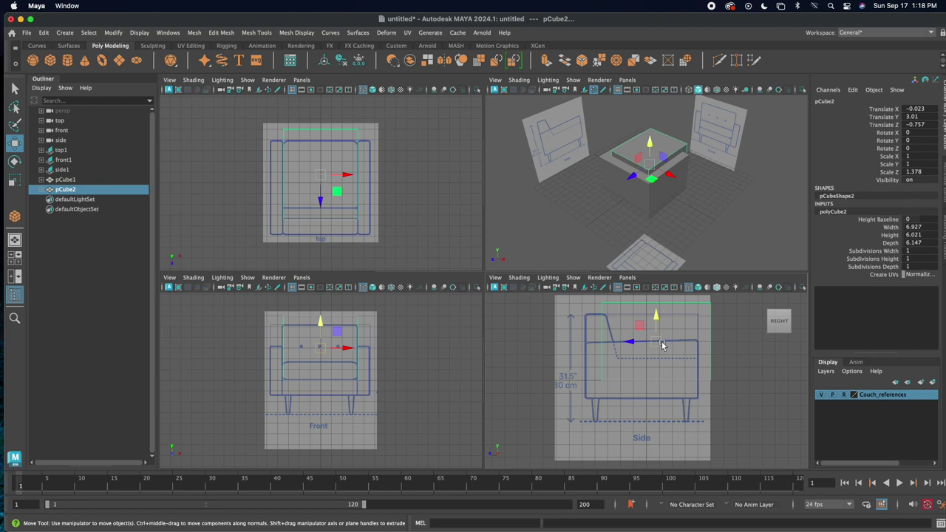
{"action": "left_click_drag", "start_coordinate": [658, 341], "coordinate": [670, 342]}
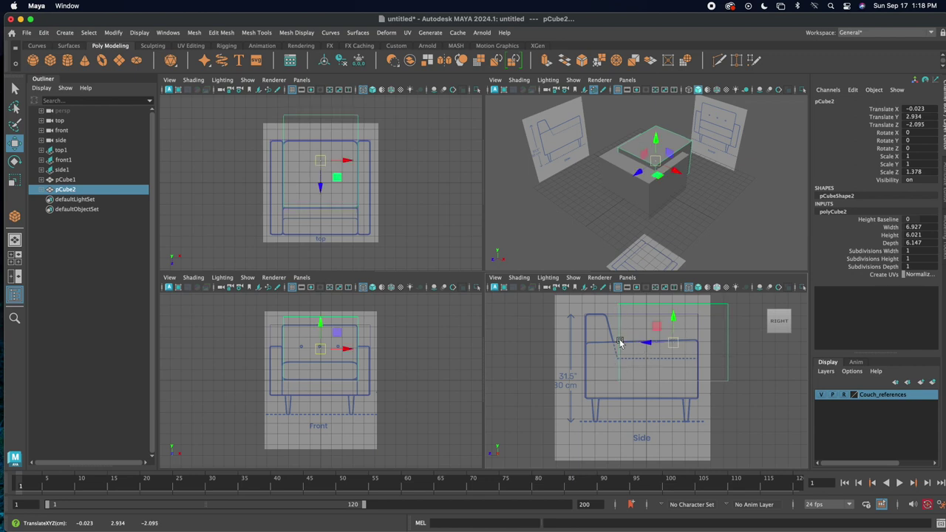
{"action": "key", "text": "r"}
{"action": "left_click_drag", "start_coordinate": [670, 322], "coordinate": [674, 338]}
{"action": "key", "text": "w"}
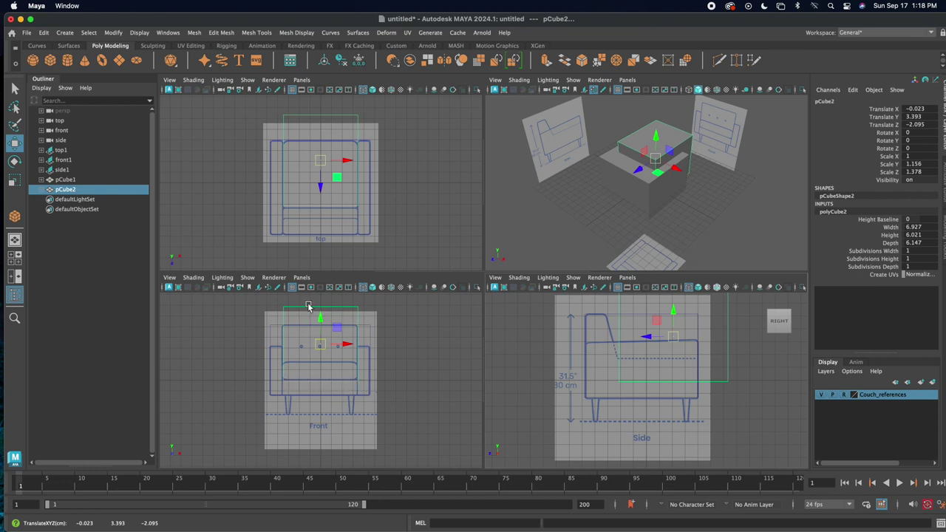
Shift the second cube's rear top and bottom vertices along Z in the side view, slanting that face along the backrest line
{"action": "left_click_drag", "start_coordinate": [691, 186], "coordinate": [646, 184], "text": "alt"}
{"action": "scroll", "coordinate": [635, 333], "scroll_direction": "down", "scroll_amount": 1}
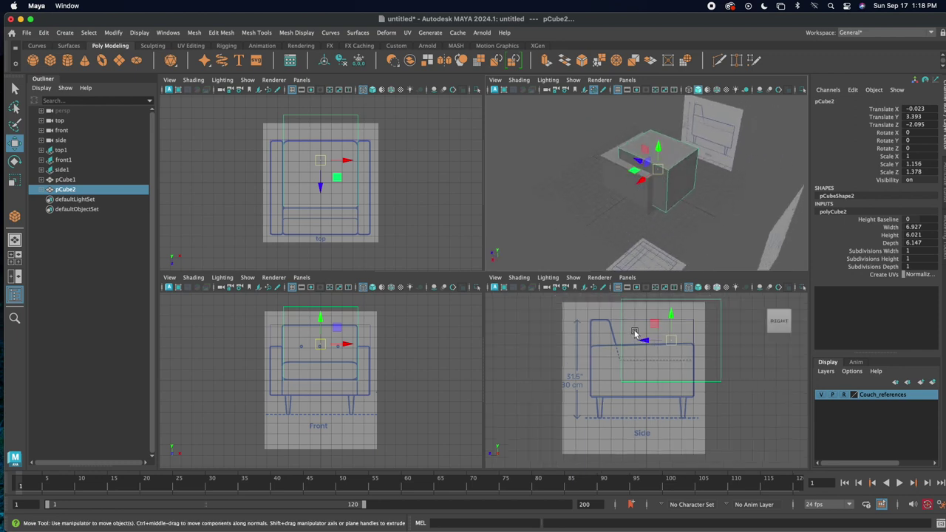
{"action": "scroll", "coordinate": [634, 333], "scroll_direction": "down", "scroll_amount": 1}
{"action": "left_click", "coordinate": [632, 305]}
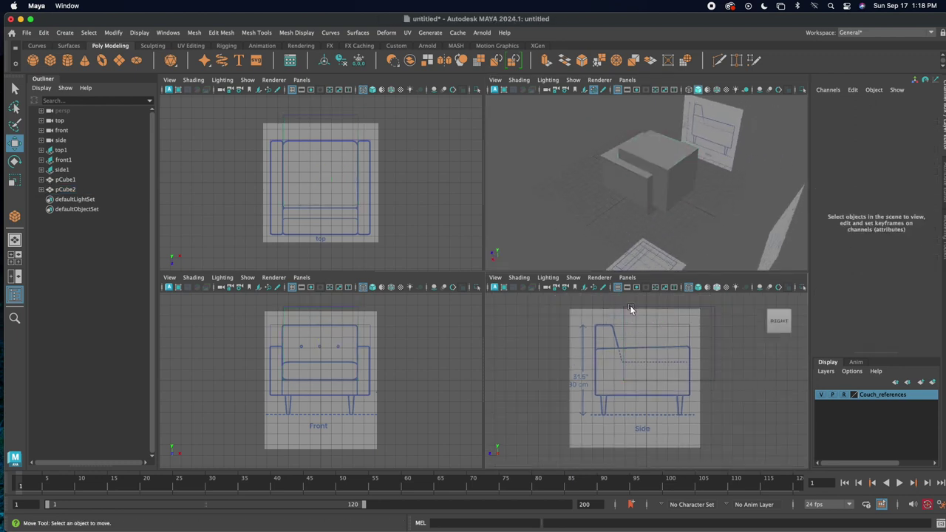
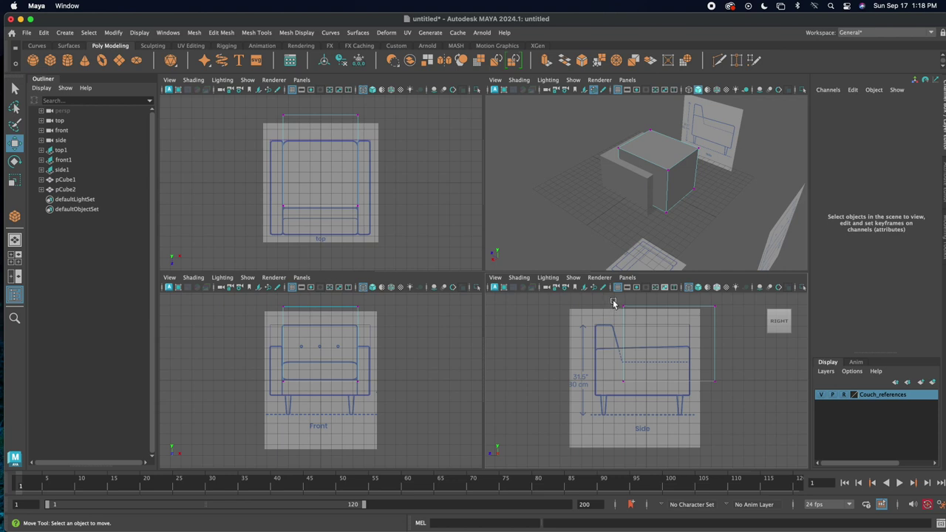
{"action": "left_click_drag", "start_coordinate": [626, 314], "coordinate": [618, 300]}
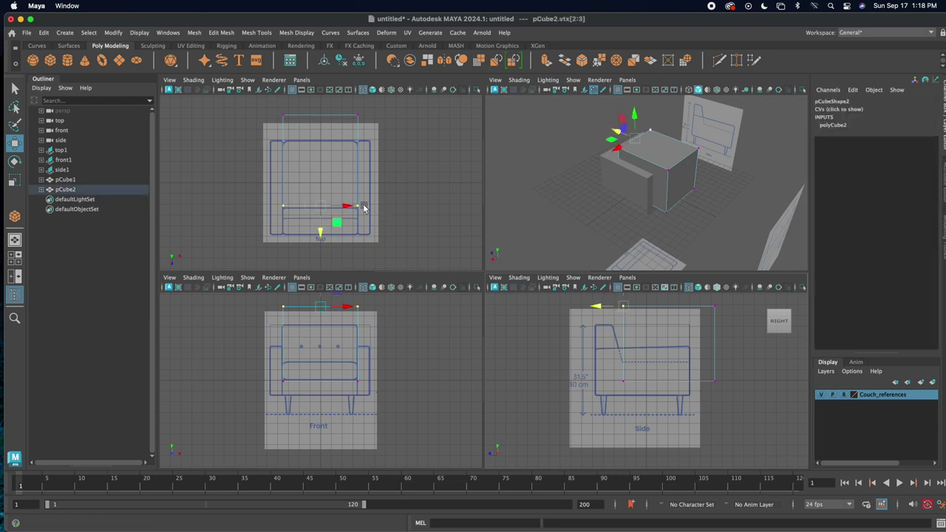
{"action": "left_click_drag", "start_coordinate": [597, 309], "coordinate": [584, 306]}
{"action": "left_click_drag", "start_coordinate": [619, 377], "coordinate": [629, 388]}
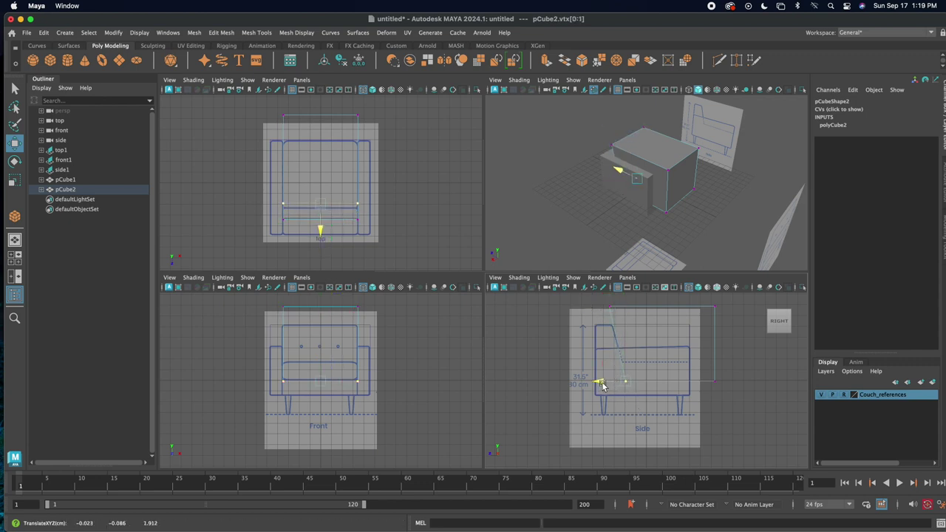
{"action": "left_click_drag", "start_coordinate": [619, 318], "coordinate": [581, 310]}
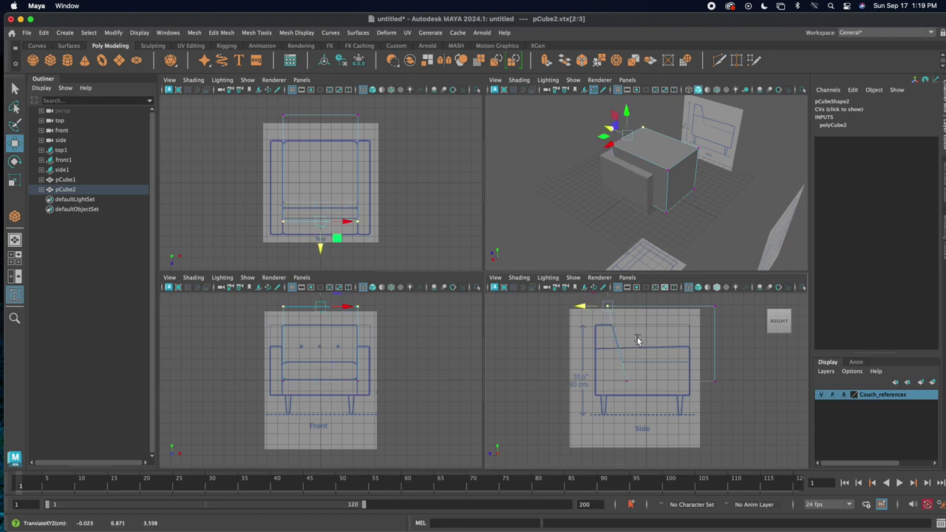
Return to object mode and subtract the second cube from the couch body with a Boolean Difference (A - B)
{"action": "left_click_drag", "start_coordinate": [667, 180], "coordinate": [570, 177], "text": "alt"}
{"action": "left_click", "coordinate": [657, 160]}
{"action": "left_click_drag", "start_coordinate": [717, 178], "coordinate": [694, 176], "text": "alt"}
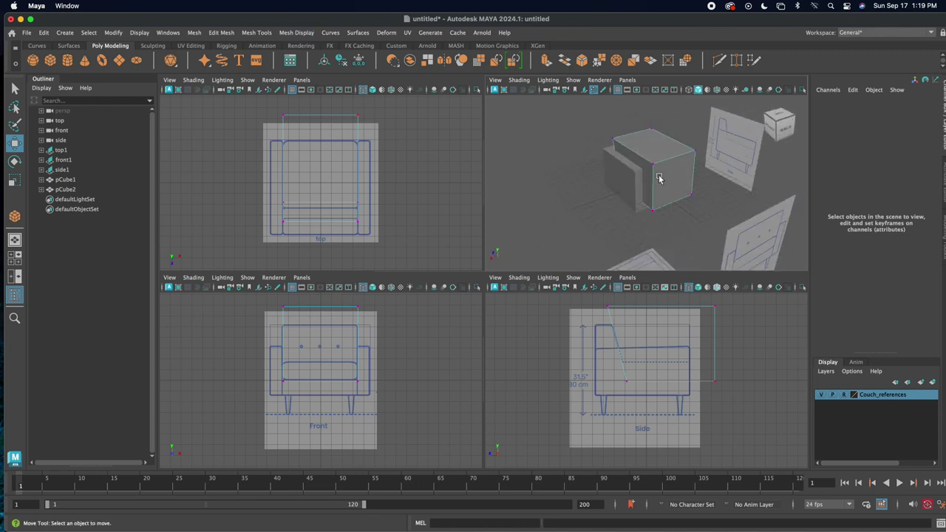
{"action": "right_click_drag", "start_coordinate": [599, 155], "coordinate": [612, 152]}
{"action": "left_click", "coordinate": [603, 183]}
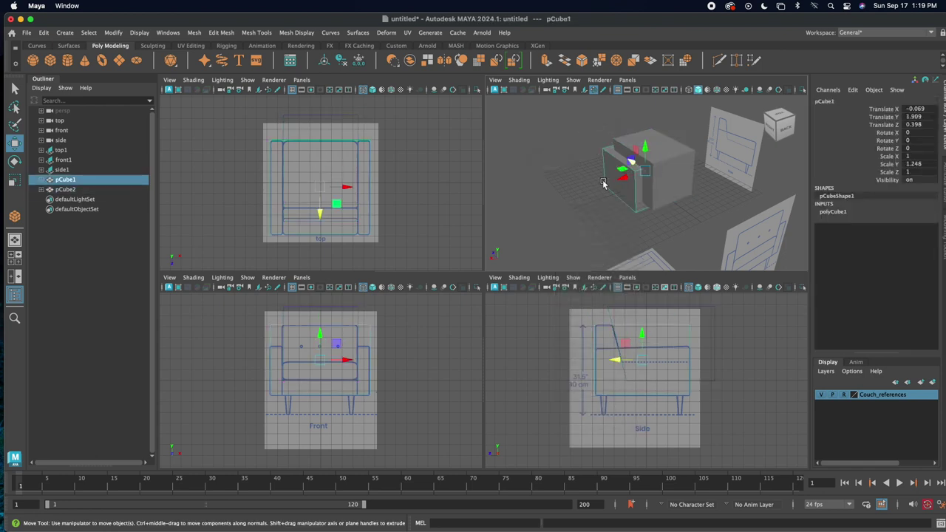
{"action": "left_click", "coordinate": [627, 148], "text": "shift"}
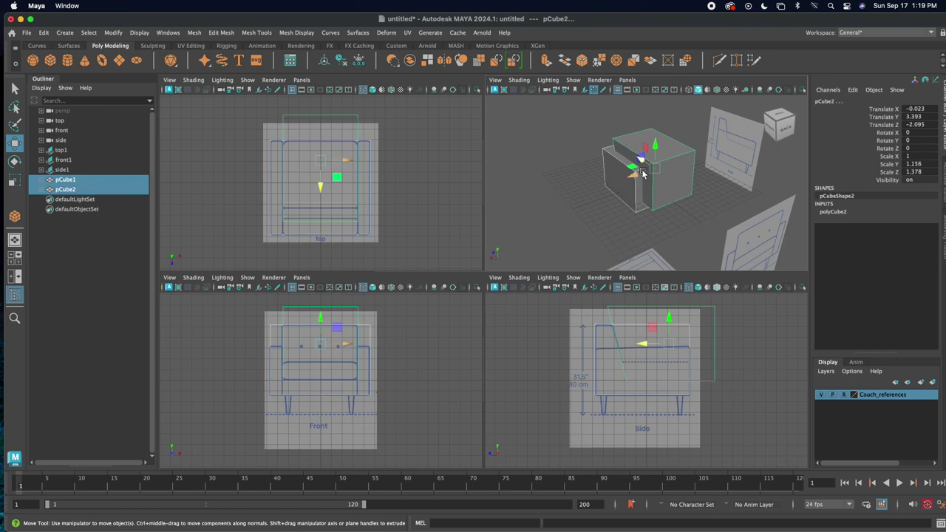
{"action": "left_click", "coordinate": [194, 32]}
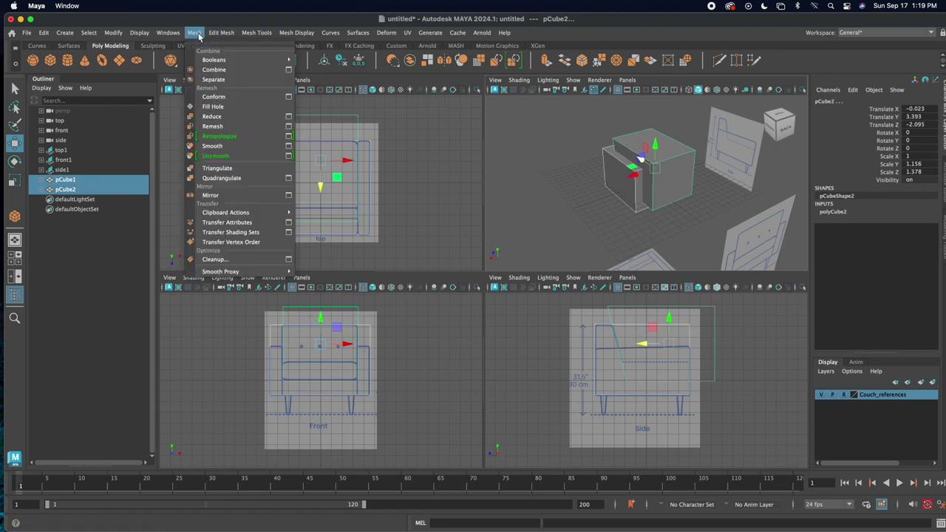
{"action": "mouse_move", "coordinate": [210, 65]}
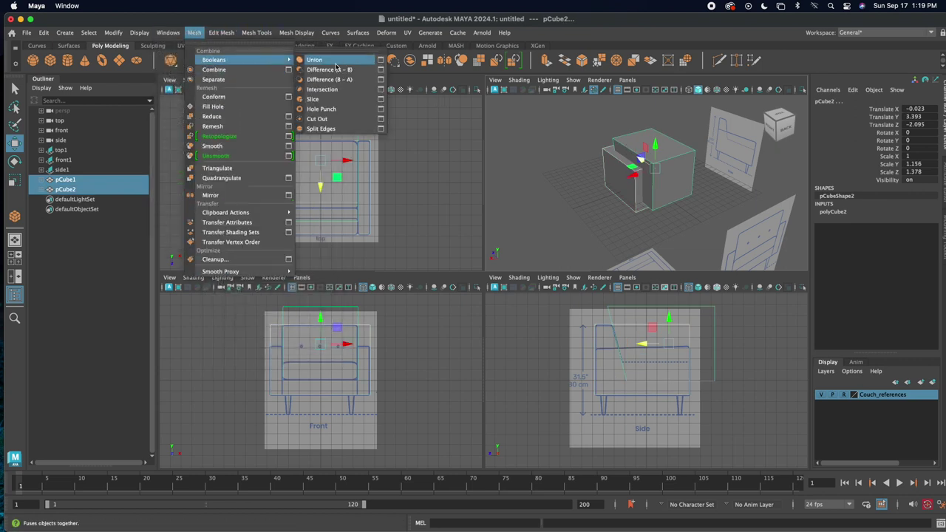
{"action": "left_click", "coordinate": [337, 72]}
{"action": "left_click_drag", "start_coordinate": [575, 209], "coordinate": [518, 158], "text": "alt"}
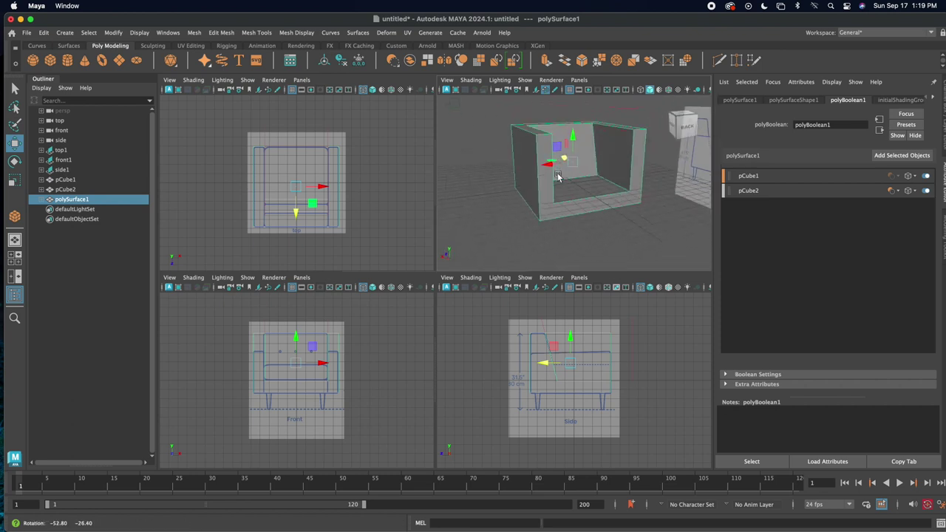
Delete the construction history of the hollowed couch body and clear the selection
{"action": "left_click", "coordinate": [493, 155]}
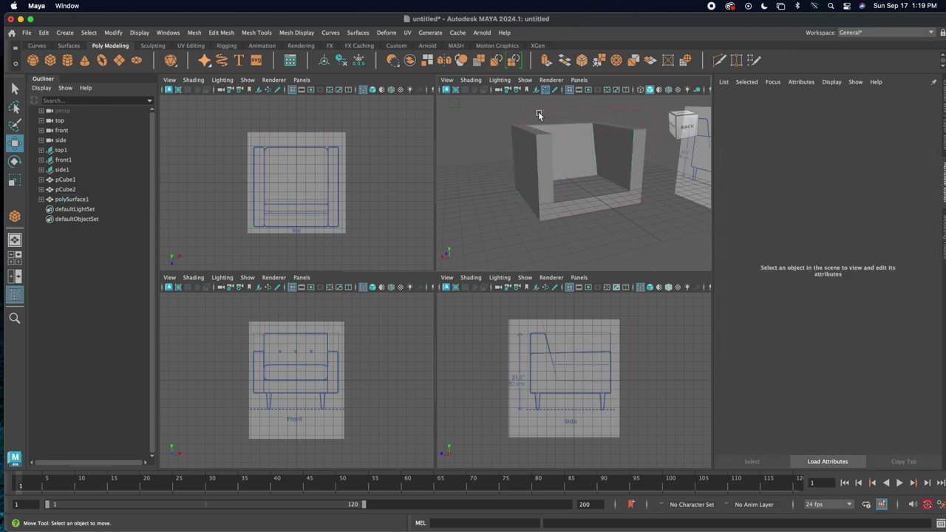
{"action": "left_click", "coordinate": [531, 154]}
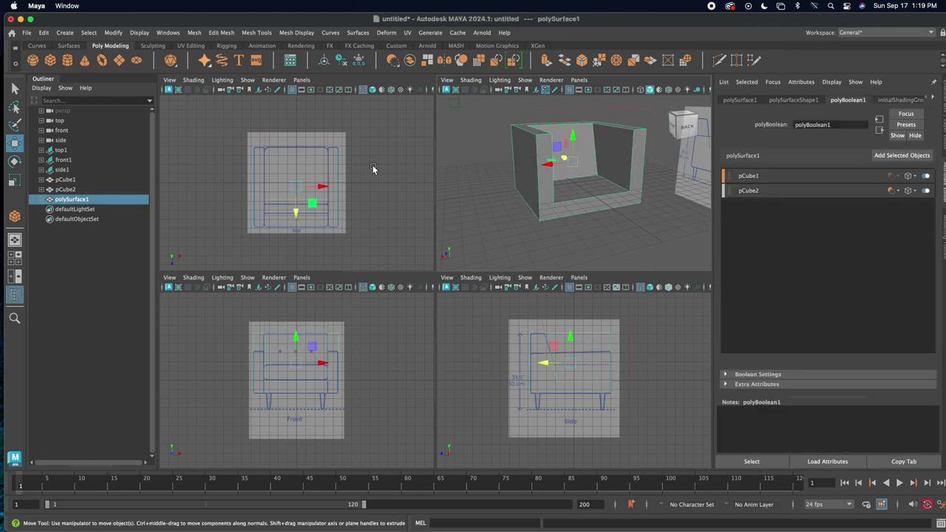
{"action": "left_click", "coordinate": [44, 32]}
{"action": "mouse_move", "coordinate": [83, 157]}
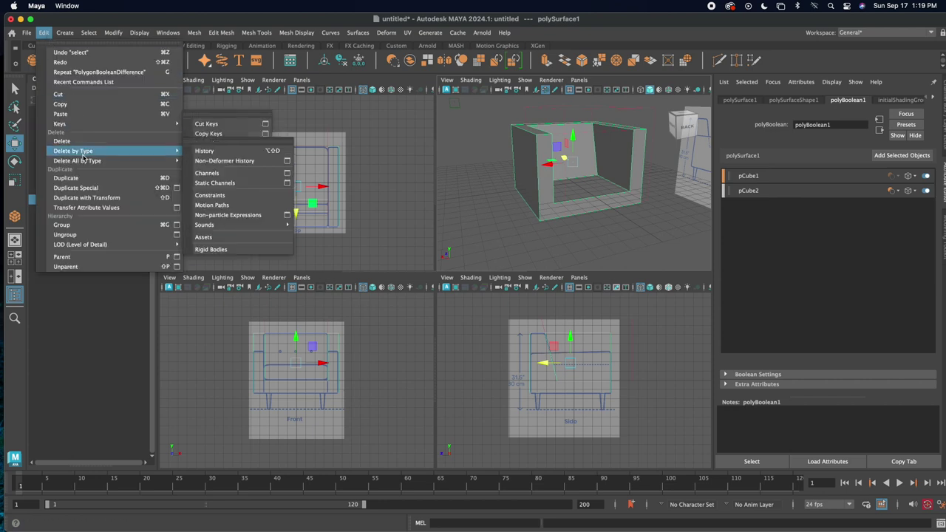
{"action": "left_click", "coordinate": [203, 151]}
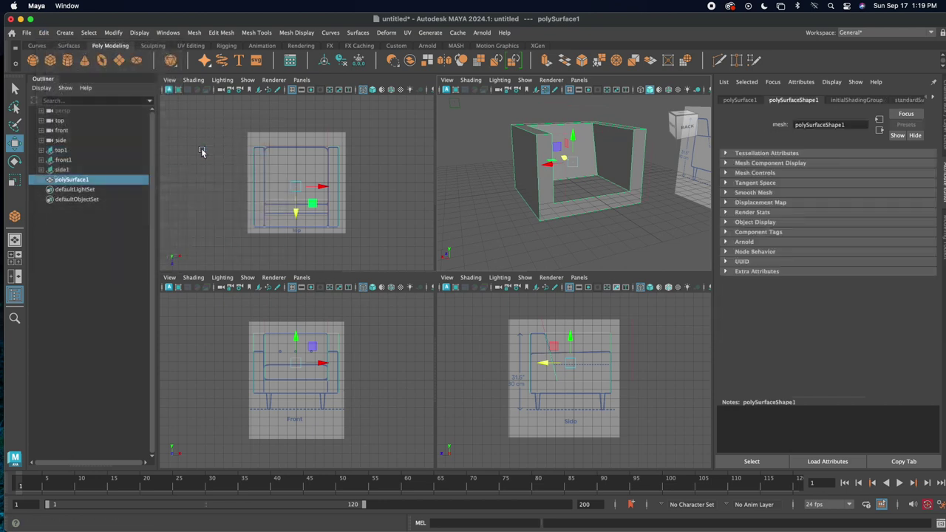
{"action": "left_click_drag", "start_coordinate": [497, 204], "coordinate": [486, 182], "text": "alt"}
{"action": "left_click", "coordinate": [482, 147]}
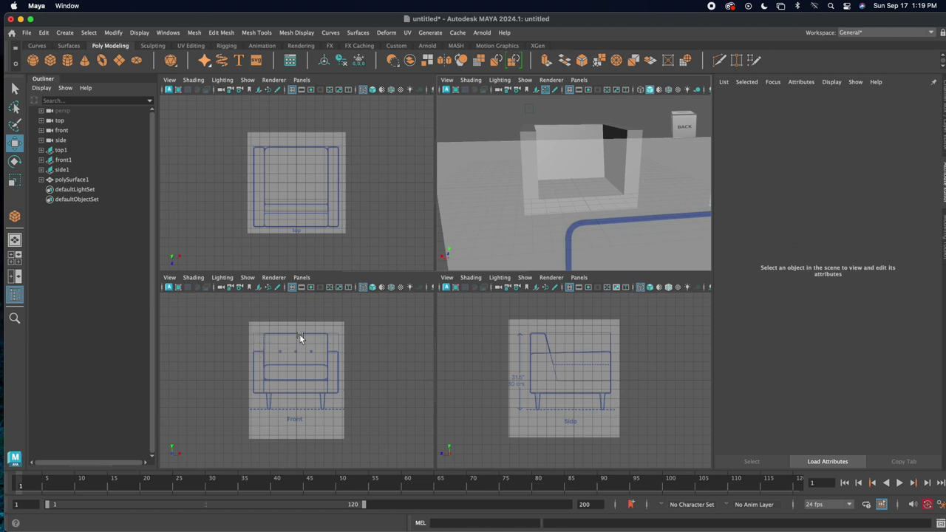
Create a polygon cube in the front view covering the area above one armrest, up to the backrest's height
{"action": "left_click", "coordinate": [50, 61]}
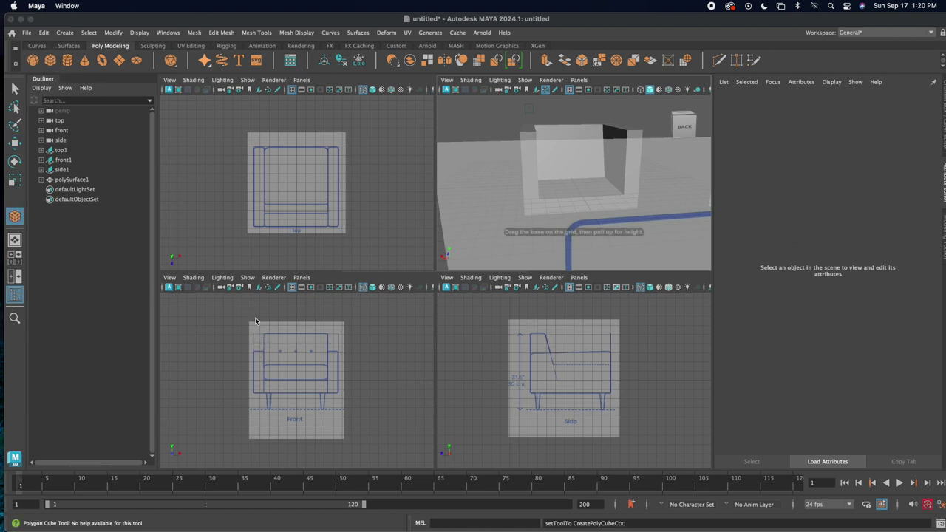
{"action": "scroll", "coordinate": [256, 334], "scroll_direction": "up", "scroll_amount": 2}
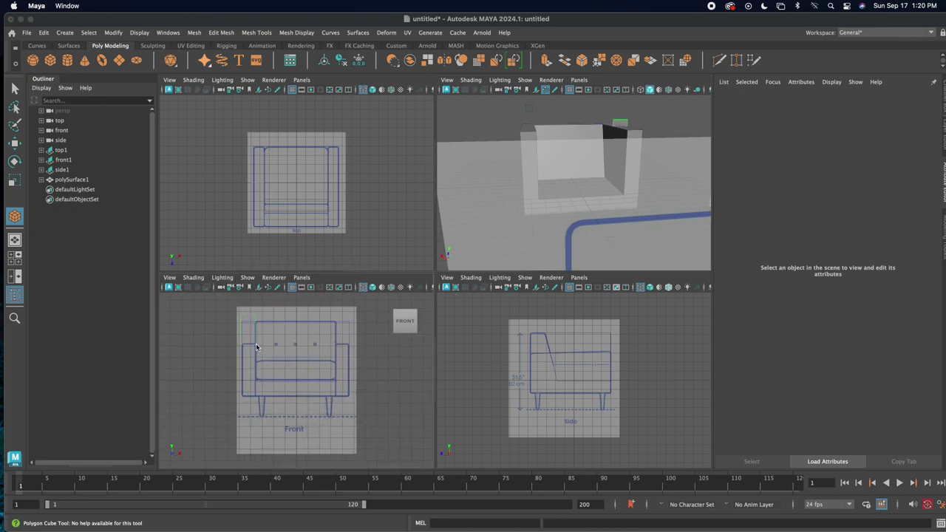
{"action": "left_click_drag", "start_coordinate": [256, 347], "coordinate": [243, 316]}
{"action": "left_click_drag", "start_coordinate": [605, 170], "coordinate": [663, 187], "text": "alt"}
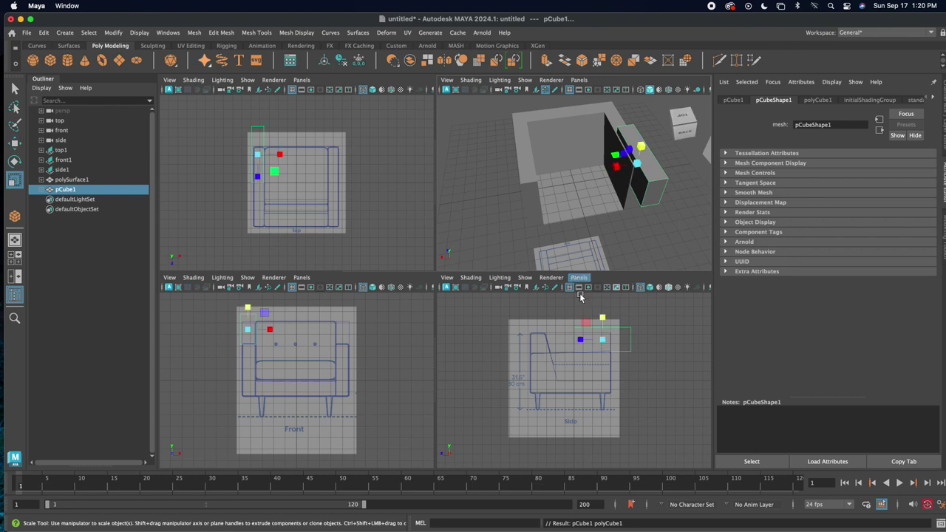
Scale the new cube to about 1.022 in Y and 1.5 in Z, and move it to about Y 4.337, Z 0.602
{"action": "left_click_drag", "start_coordinate": [581, 340], "coordinate": [568, 342]}
{"action": "key", "text": "w"}
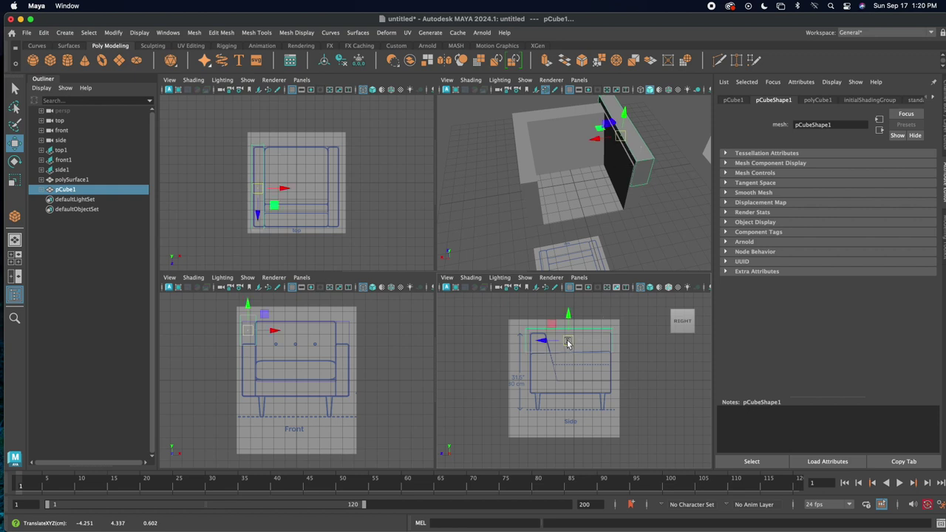
{"action": "key", "text": "r"}
{"action": "left_click", "coordinate": [571, 323]}
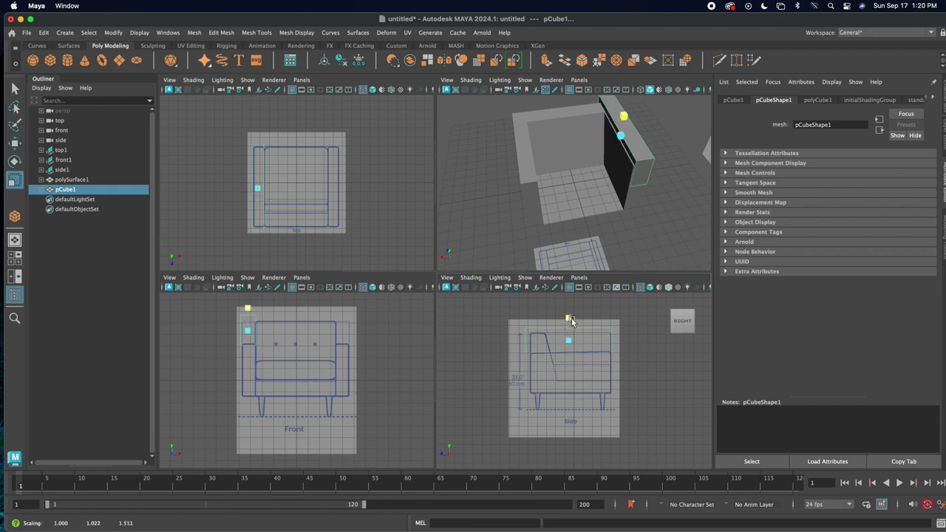
{"action": "scroll", "coordinate": [582, 375], "scroll_direction": "up", "scroll_amount": 4}
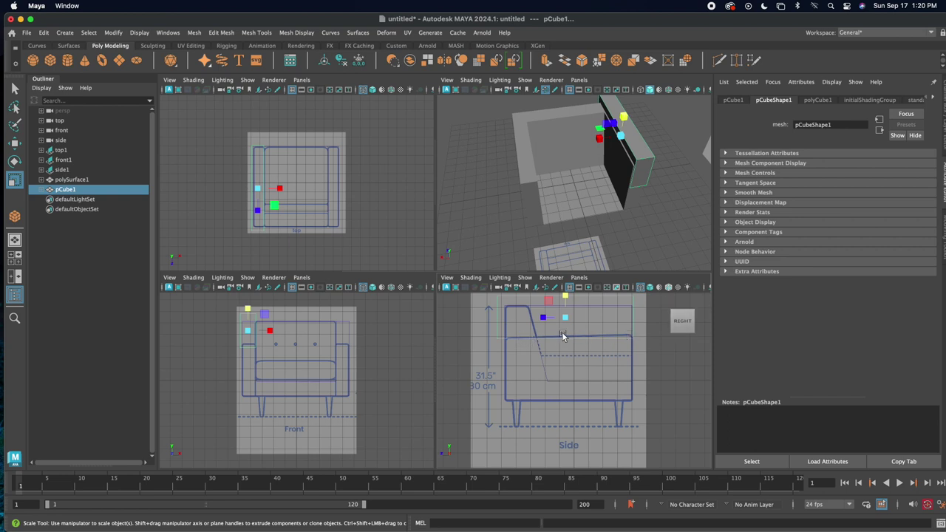
Rotate the cube in the side view to match the armrest's slope, and raise it to about Y 4.507
{"action": "key", "text": "e"}
{"action": "left_click_drag", "start_coordinate": [535, 323], "coordinate": [567, 317]}
{"action": "key", "text": "w"}
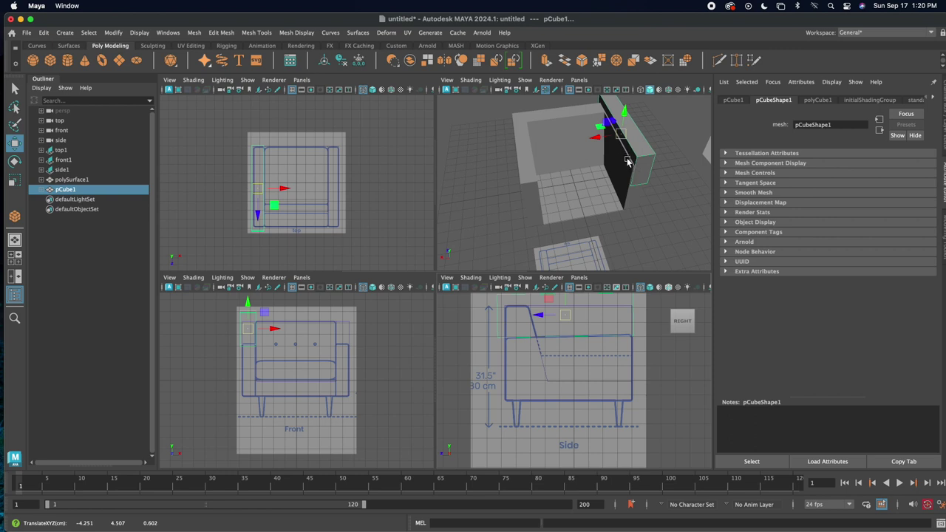
Nudge the tilted cube inward along X and enlarge it to about 1.05 in X and 1.167 in Y, extending Z past both armrest ends
{"action": "left_click_drag", "start_coordinate": [599, 138], "coordinate": [597, 139]}
{"action": "key", "text": "r"}
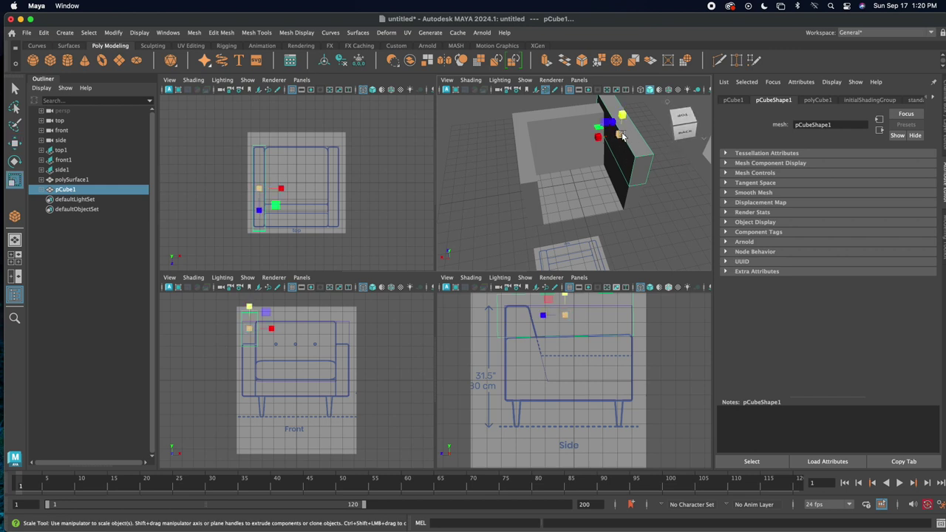
{"action": "left_click_drag", "start_coordinate": [612, 124], "coordinate": [618, 132]}
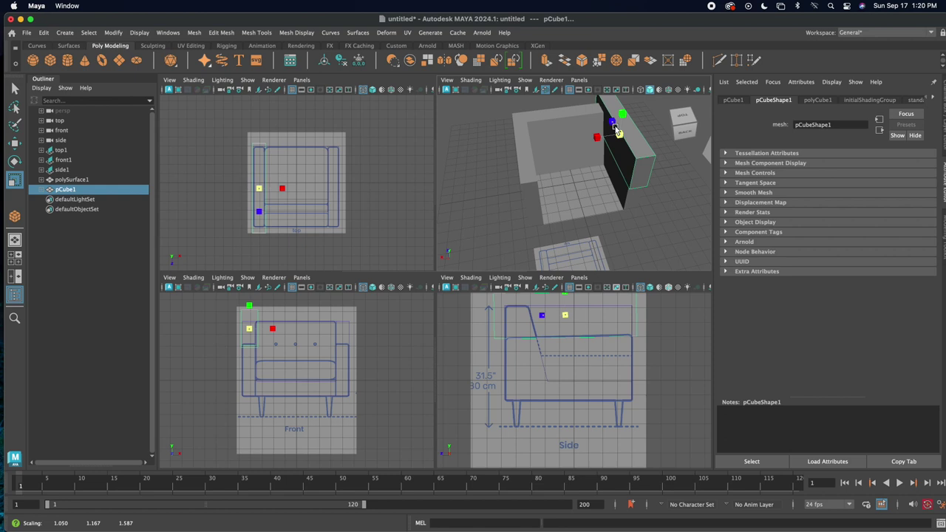
{"action": "left_click", "coordinate": [543, 315]}
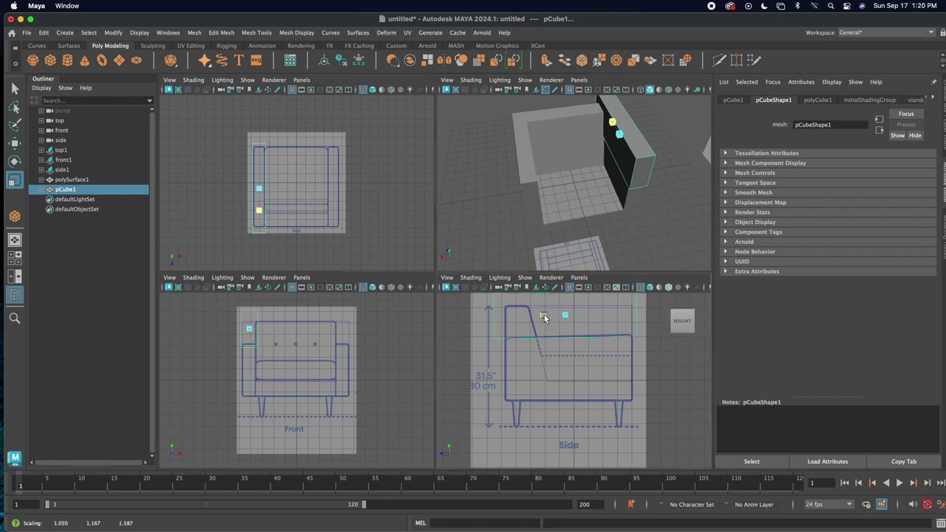
{"action": "left_click_drag", "start_coordinate": [626, 235], "coordinate": [631, 210], "text": "alt"}
{"action": "key", "text": "f"}
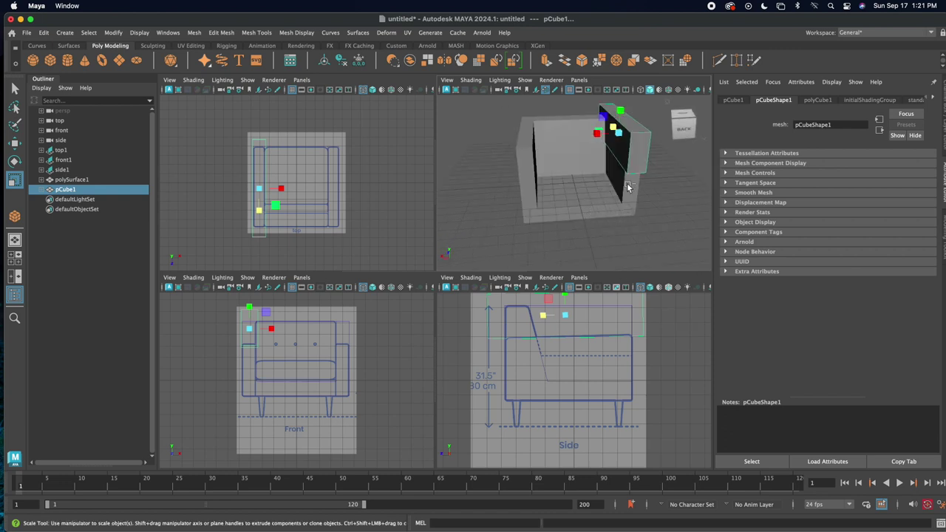
Duplicate the tilted cube and move the copy along X over the opposite armrest, at about X 3.9
{"action": "key", "text": "super+d"}
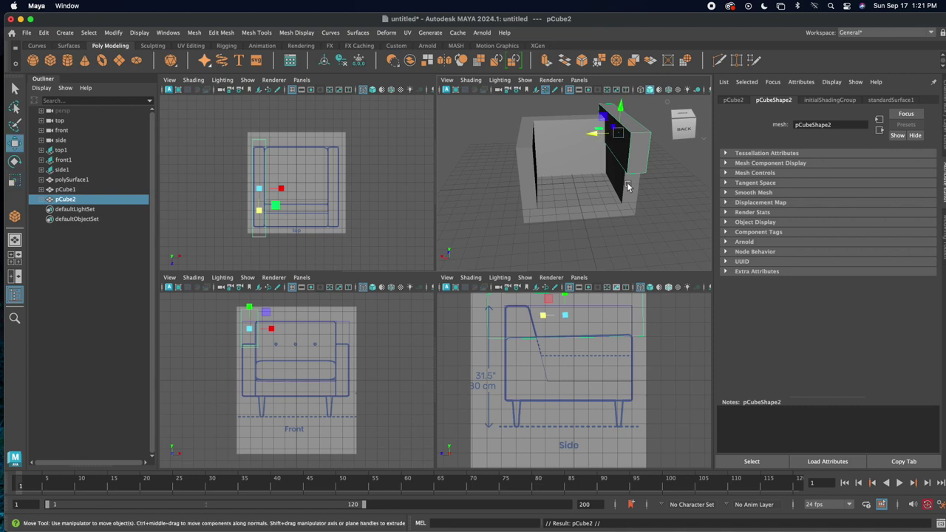
{"action": "key", "text": "w"}
{"action": "left_click_drag", "start_coordinate": [605, 136], "coordinate": [500, 136]}
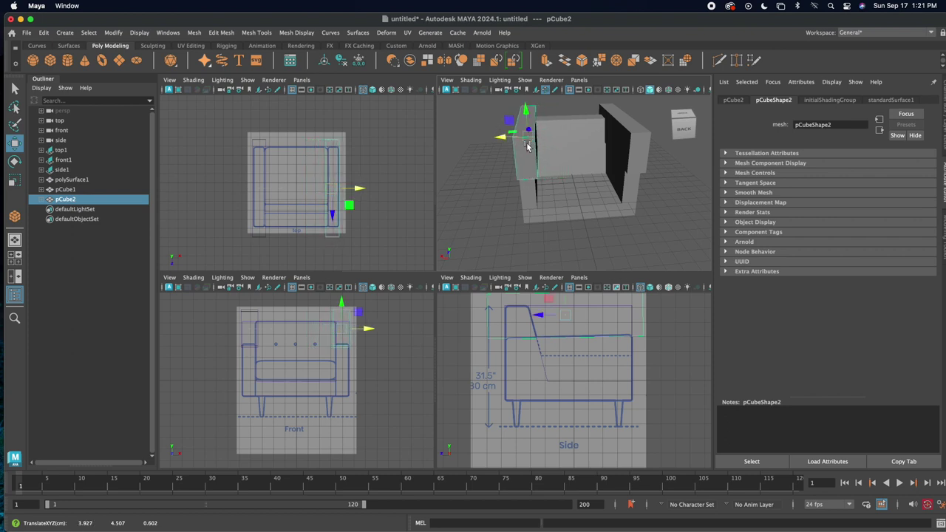
{"action": "left_click_drag", "start_coordinate": [581, 162], "coordinate": [566, 159], "text": "alt"}
{"action": "left_click_drag", "start_coordinate": [507, 131], "coordinate": [512, 131]}
{"action": "left_click_drag", "start_coordinate": [558, 177], "coordinate": [576, 172], "text": "alt"}
Subtract the duplicated cube from the couch body with a Boolean Difference (A - B) to lower that armrest
{"action": "left_click", "coordinate": [597, 163]}
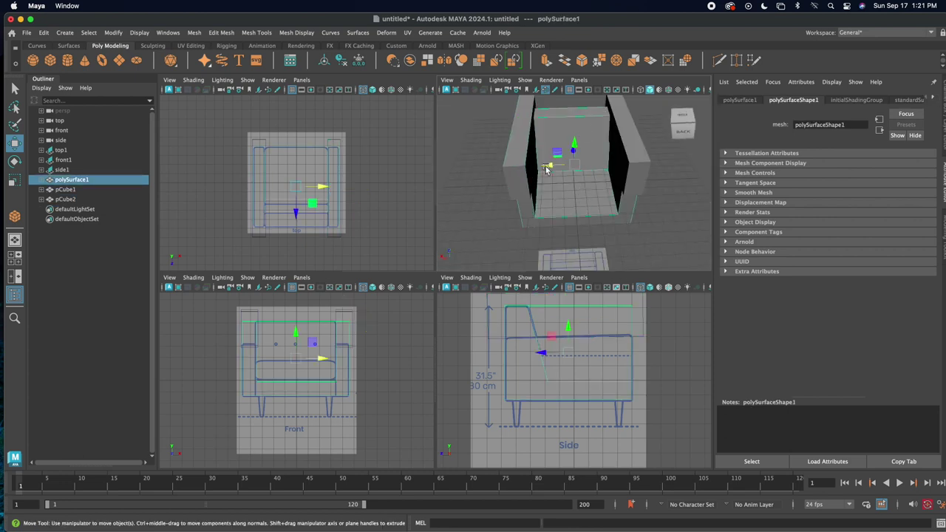
{"action": "left_click", "coordinate": [518, 152], "text": "shift"}
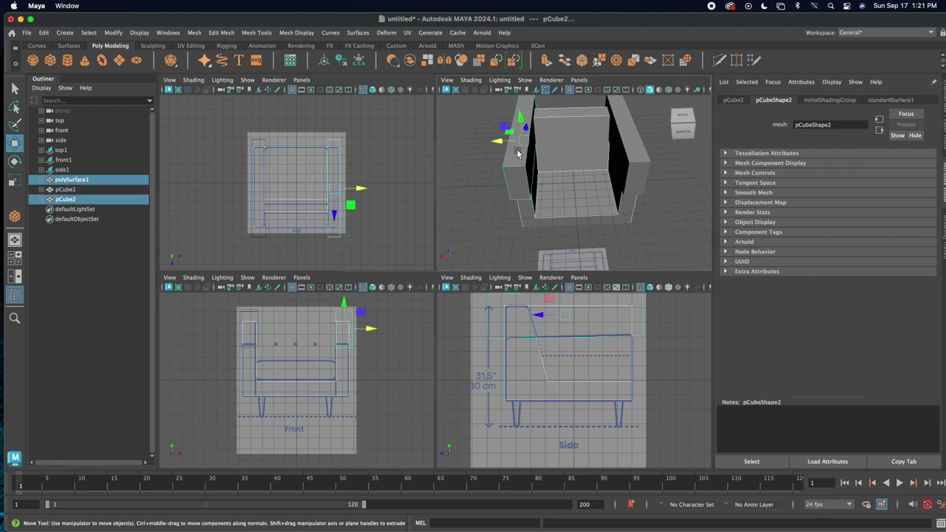
{"action": "left_click", "coordinate": [194, 34]}
{"action": "mouse_move", "coordinate": [205, 61]}
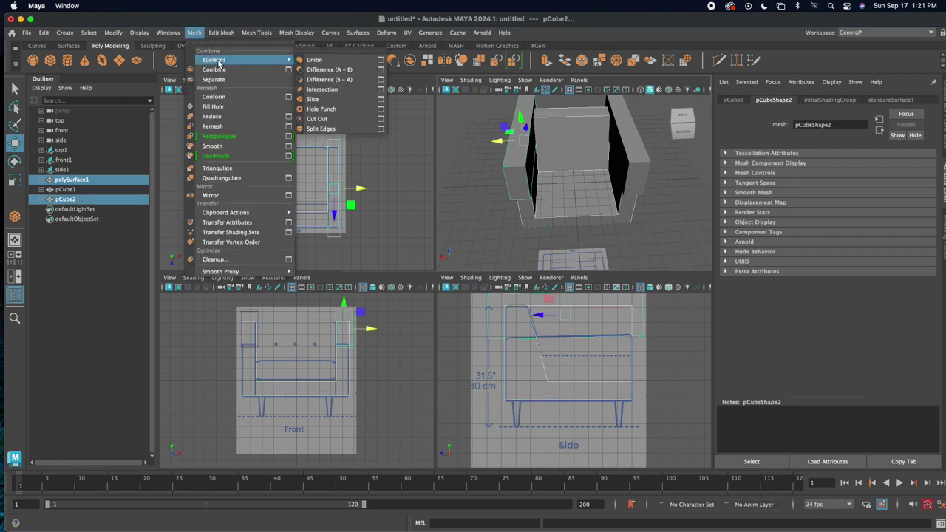
{"action": "left_click", "coordinate": [335, 70]}
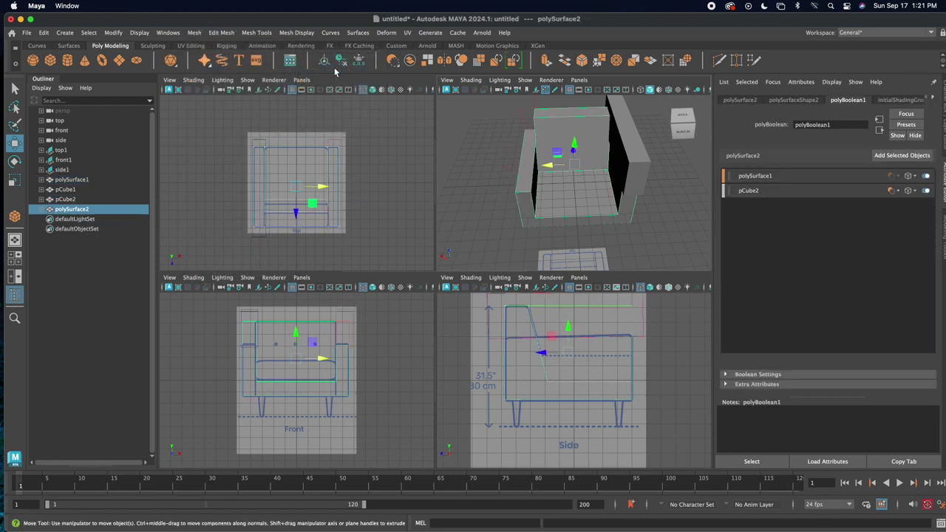
Subtract the original tilted cube from the couch body with a Boolean Difference (A - B) to lower the other armrest
{"action": "left_click", "coordinate": [515, 231]}
{"action": "left_click", "coordinate": [571, 202]}
{"action": "left_click", "coordinate": [628, 145], "text": "shift"}
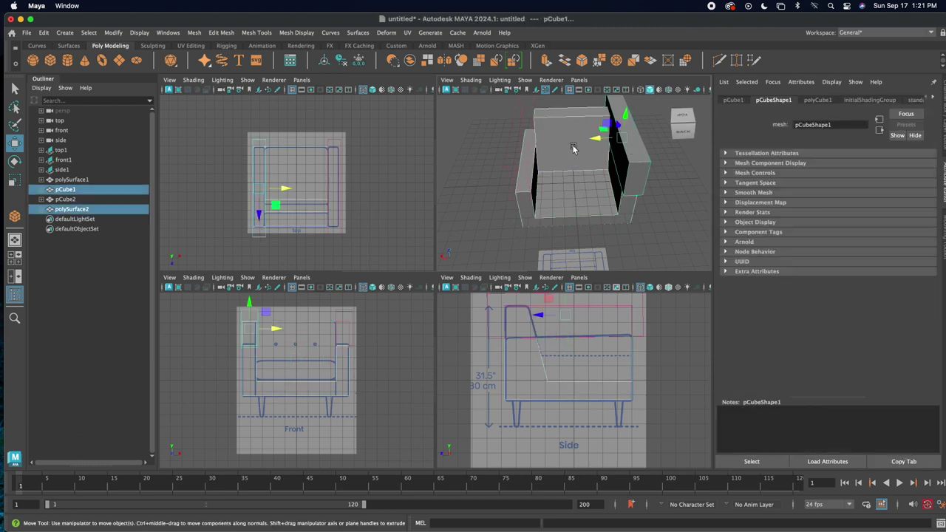
{"action": "left_click", "coordinate": [193, 33]}
{"action": "mouse_move", "coordinate": [222, 60]}
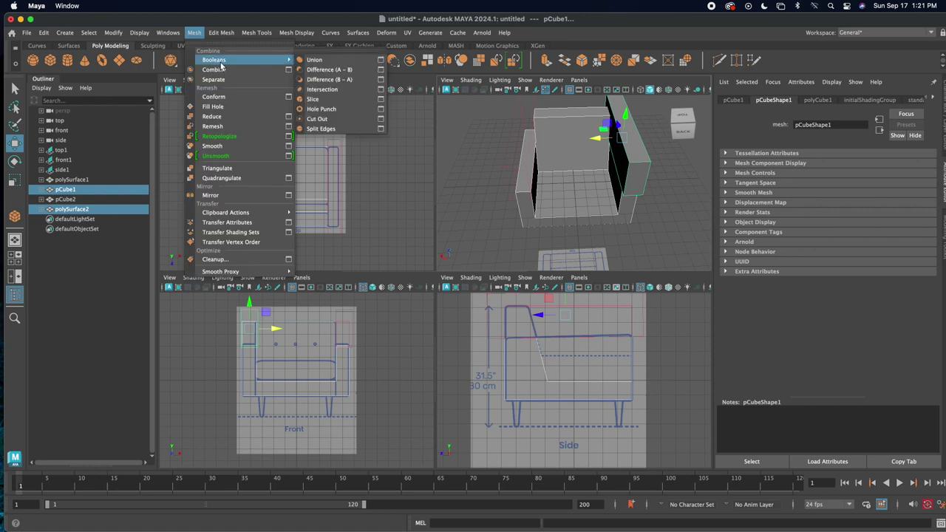
{"action": "left_click", "coordinate": [330, 69]}
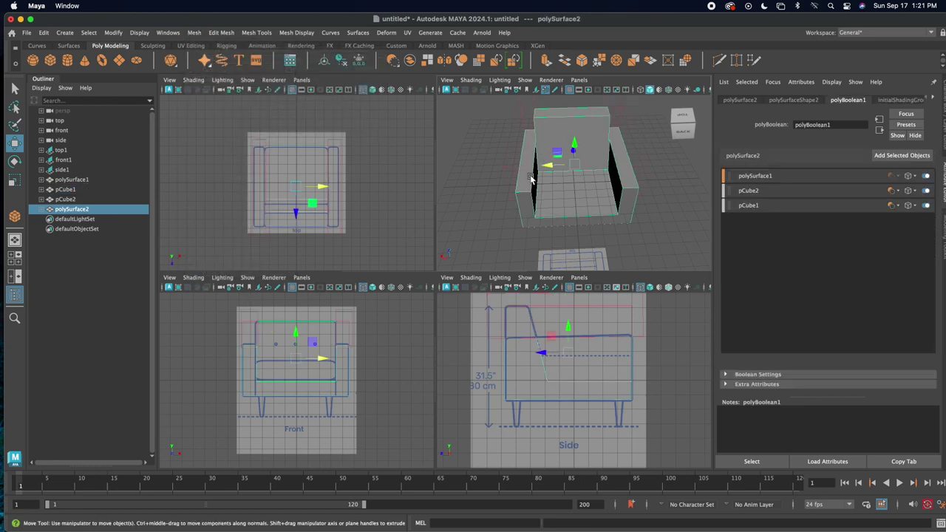
Delete the construction history of the couch body with both armrests cut down
{"action": "left_click_drag", "start_coordinate": [523, 179], "coordinate": [545, 172], "text": "alt"}
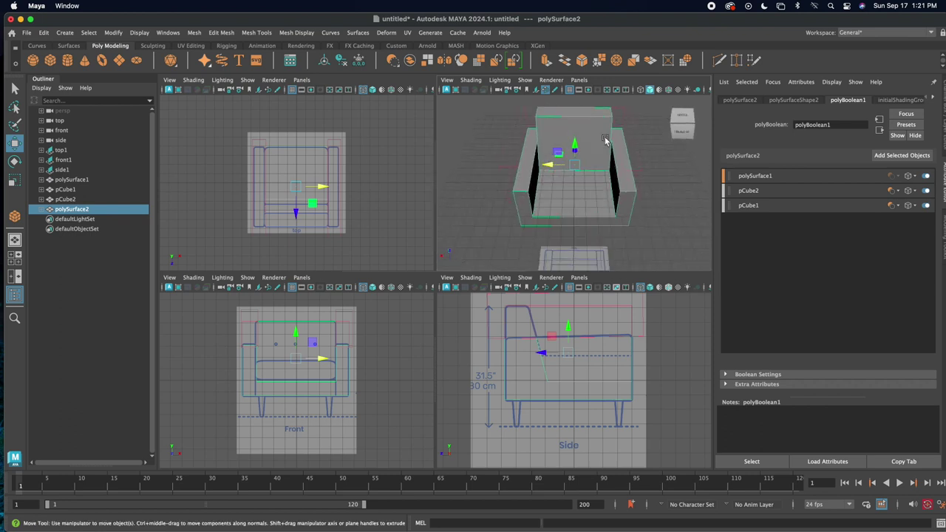
{"action": "left_click", "coordinate": [44, 33]}
{"action": "mouse_move", "coordinate": [87, 154]}
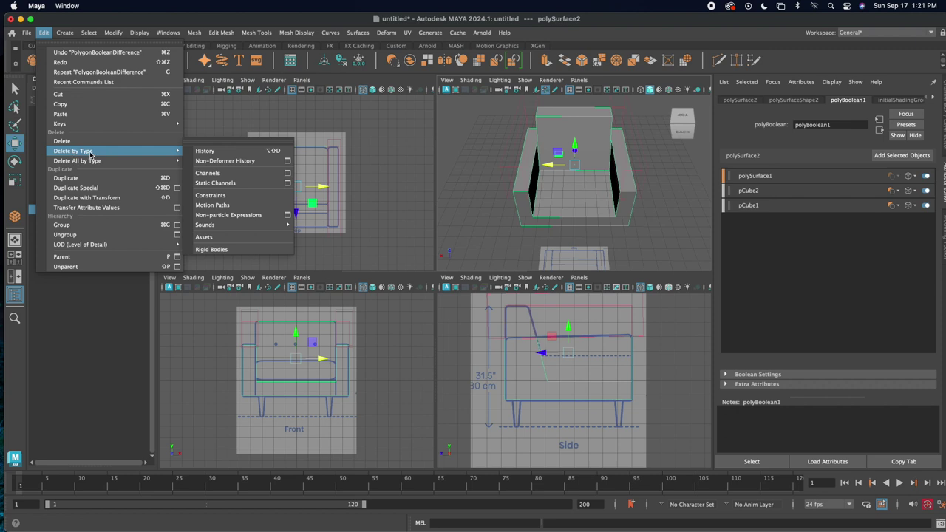
{"action": "left_click", "coordinate": [207, 151]}
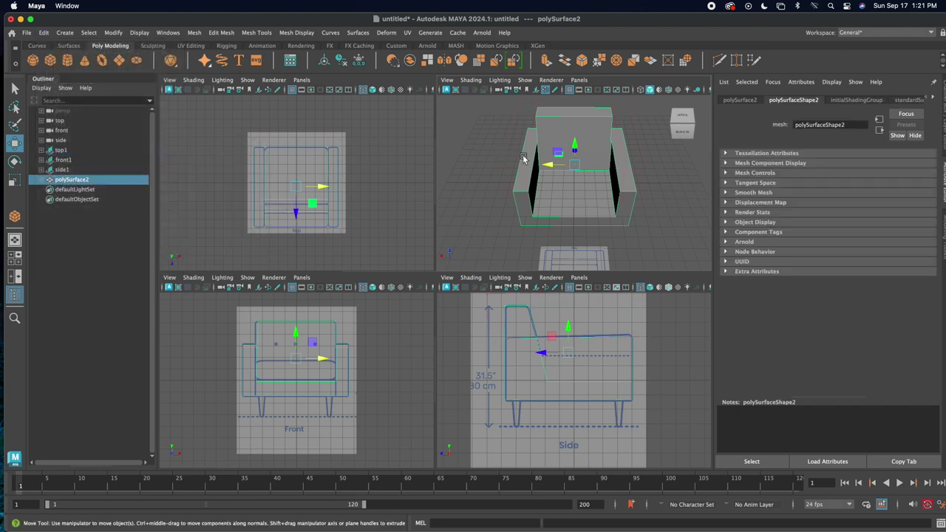
{"action": "mouse_move", "coordinate": [524, 168]}
{"action": "left_mouse_down", "text": "alt"}
{"action": "mouse_move", "coordinate": [532, 174]}
{"action": "mouse_move", "coordinate": [520, 183]}
{"action": "left_mouse_up", "text": "alt"}
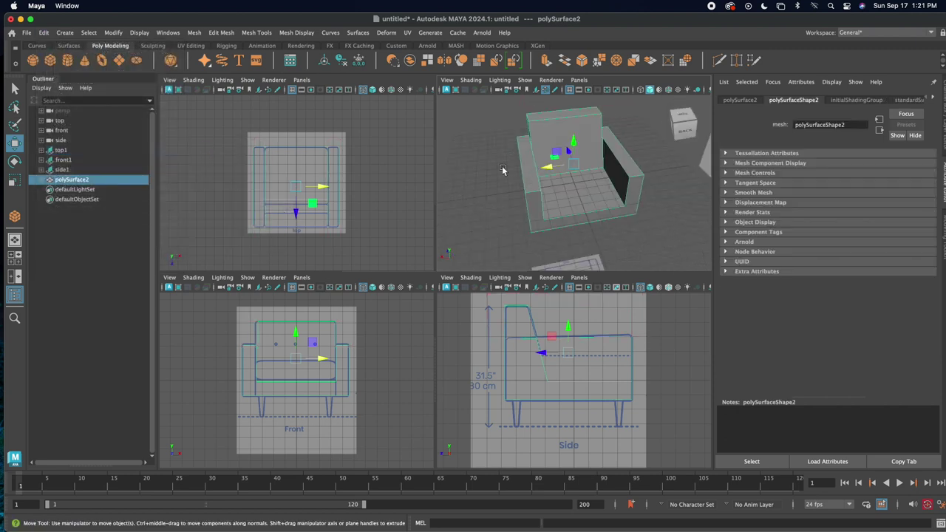
Try the smooth mesh preview on the couch body and return it to the unsmoothed display
{"action": "left_click", "coordinate": [519, 183]}
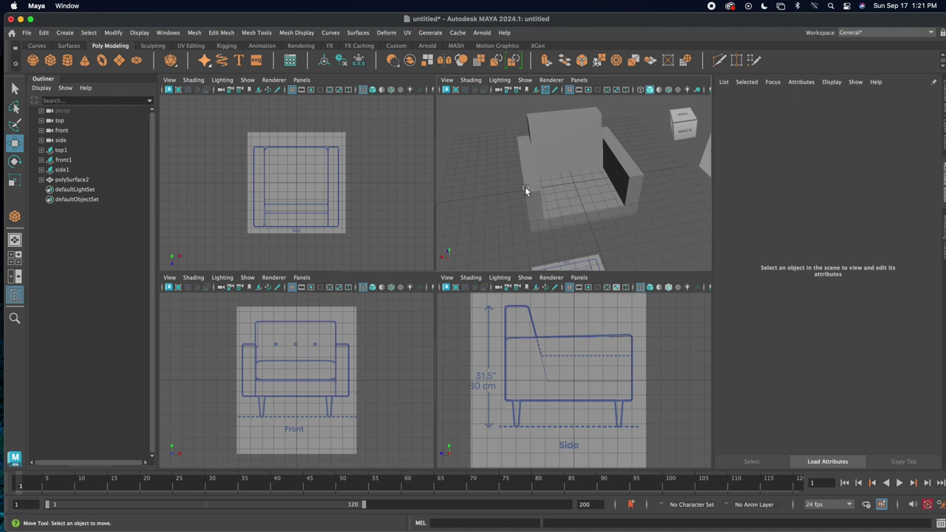
{"action": "left_click", "coordinate": [528, 173]}
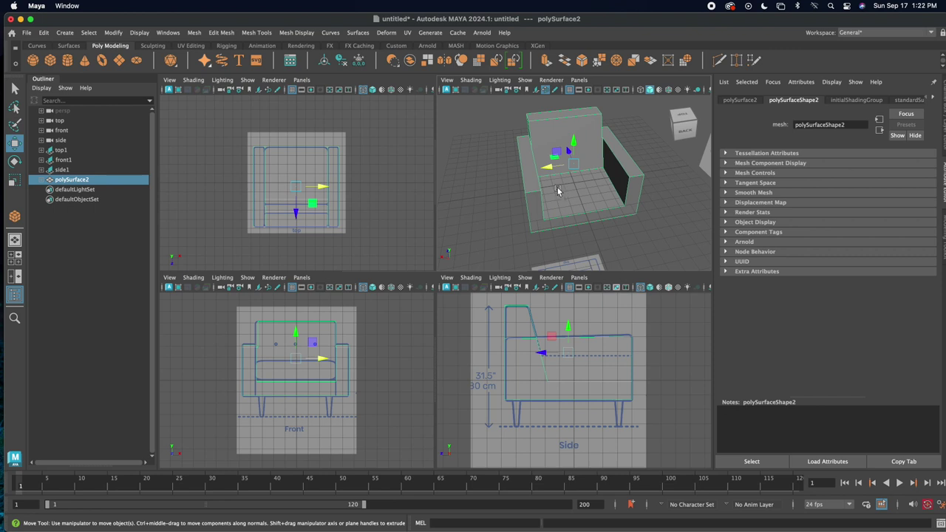
{"action": "left_click_drag", "start_coordinate": [547, 190], "coordinate": [506, 169], "text": "alt"}
{"action": "left_click", "coordinate": [506, 169]}
{"action": "left_click", "coordinate": [529, 176]}
{"action": "key", "text": "3"}
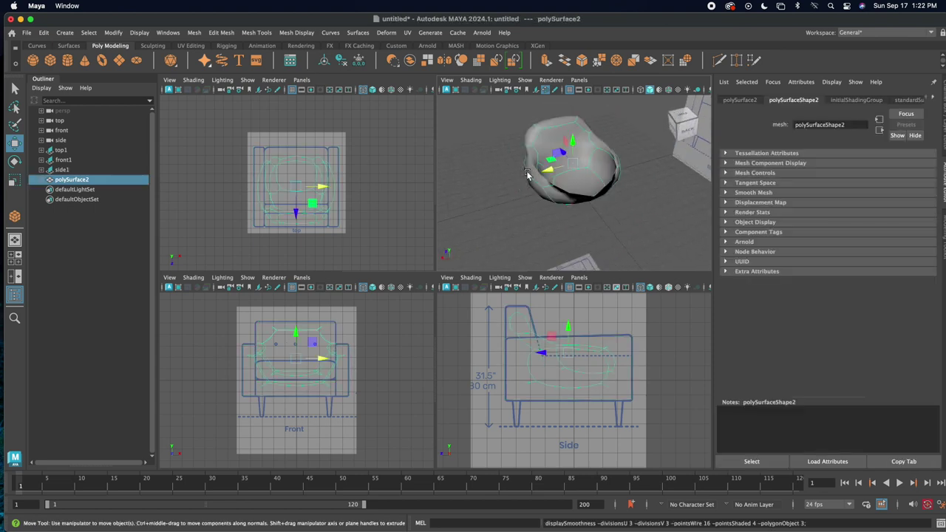
{"action": "left_click_drag", "start_coordinate": [588, 170], "coordinate": [623, 161], "text": "alt"}
{"action": "left_click_drag", "start_coordinate": [633, 157], "coordinate": [571, 177], "text": "alt"}
{"action": "key", "text": "1"}
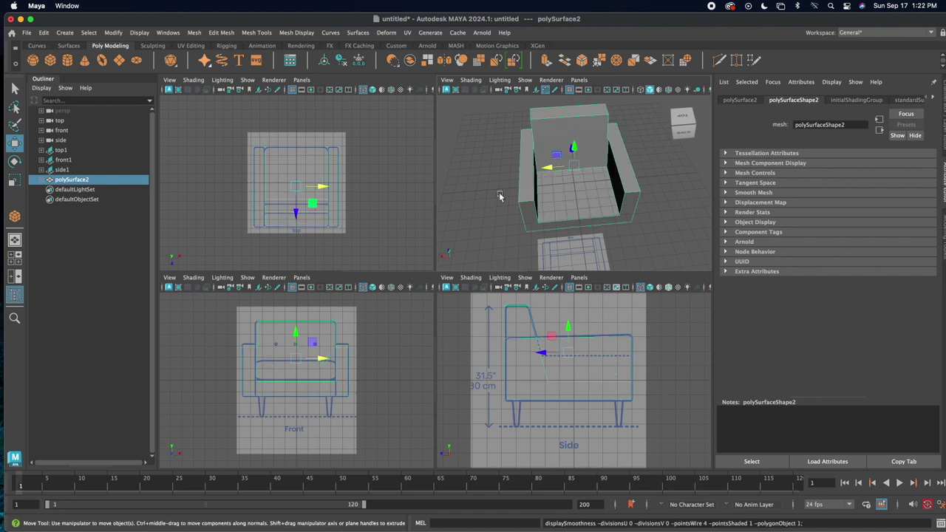
Retopologize the couch body with a target of 1000 faces and Preprocess Mesh enabled, ignoring the potential-issues warning
{"action": "key", "text": "f"}
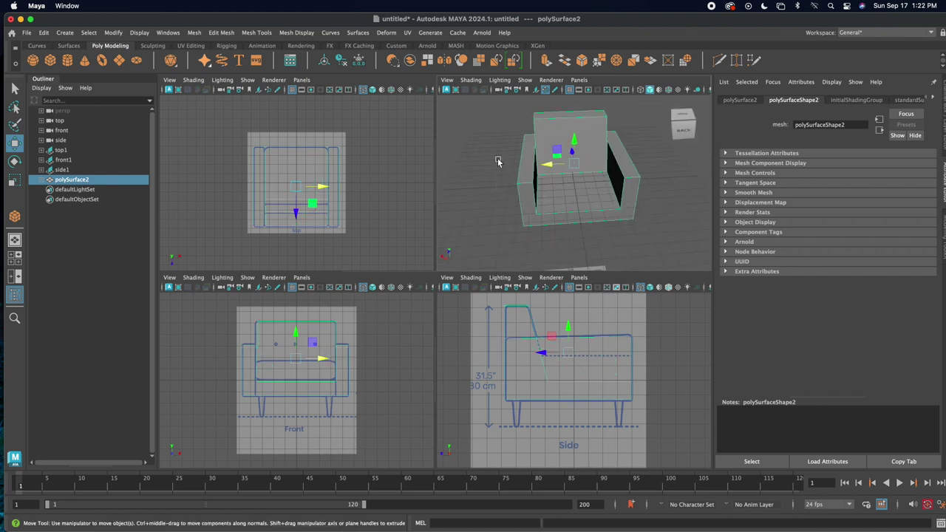
{"action": "left_click", "coordinate": [499, 162]}
{"action": "left_click", "coordinate": [563, 157]}
{"action": "left_click", "coordinate": [194, 32]}
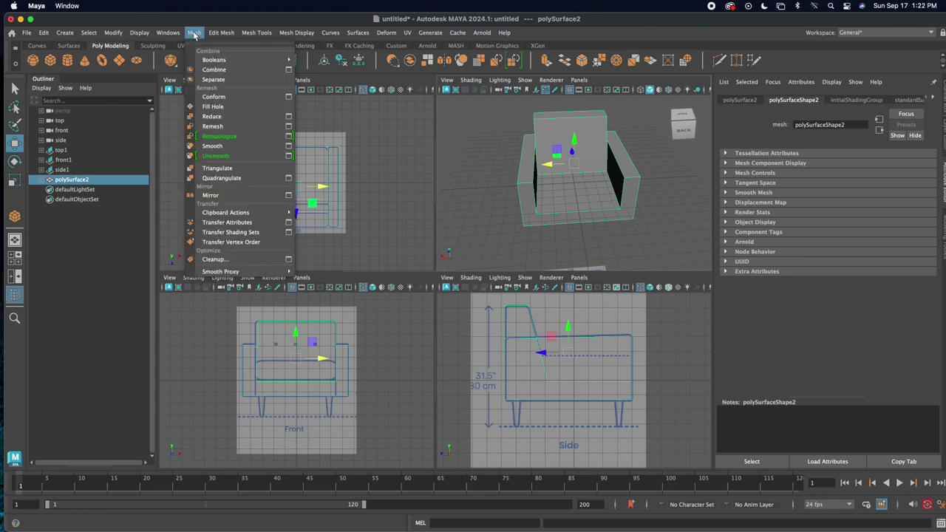
{"action": "left_click", "coordinate": [220, 137]}
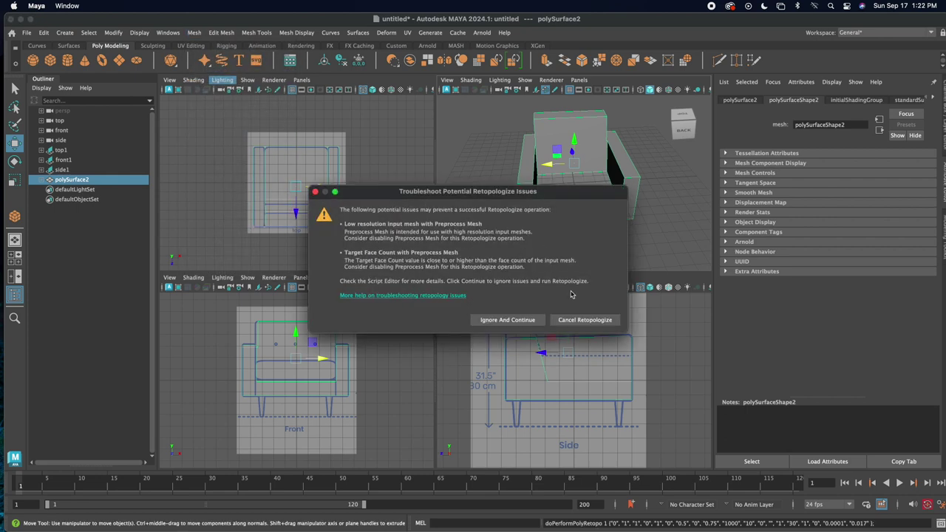
{"action": "left_click", "coordinate": [505, 320]}
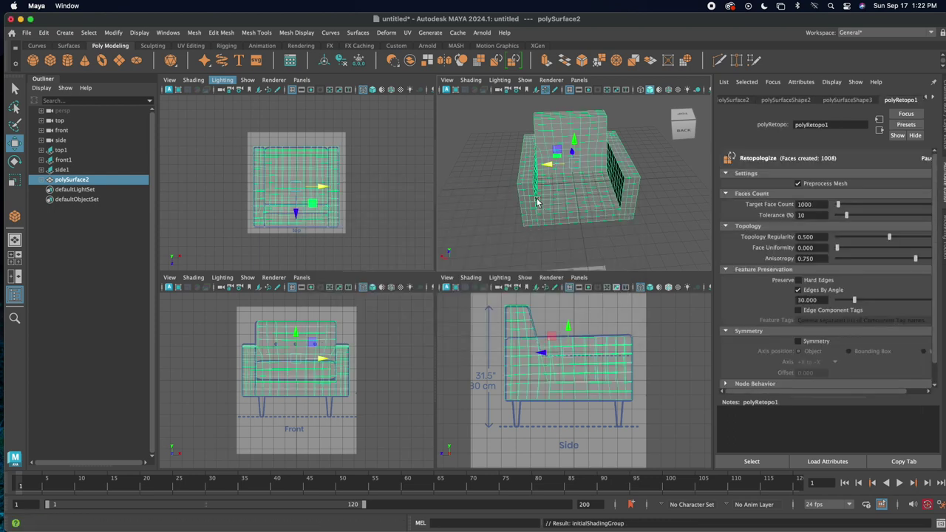
{"action": "left_click_drag", "start_coordinate": [655, 224], "coordinate": [447, 224], "text": "alt"}
{"action": "left_click_drag", "start_coordinate": [504, 229], "coordinate": [495, 231], "text": "alt"}
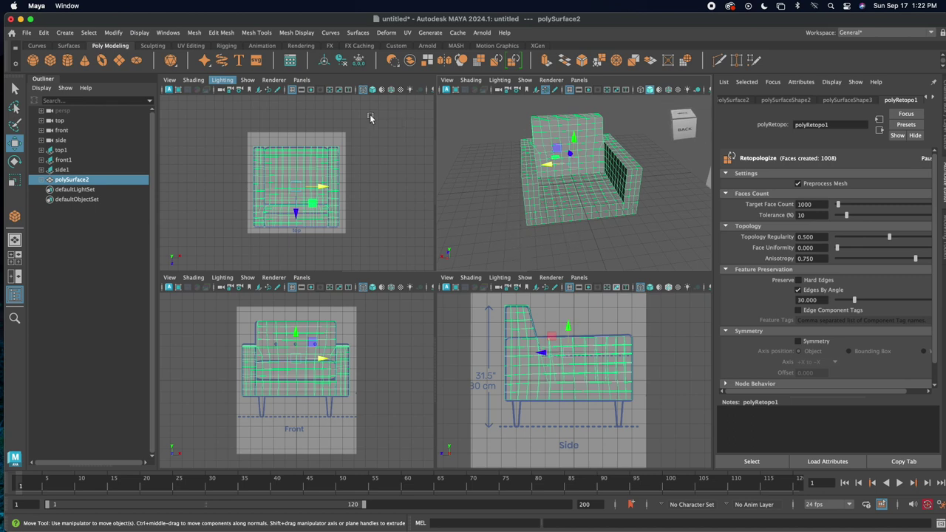
Display the retopologized couch body with the smooth mesh preview
{"action": "left_click", "coordinate": [503, 199]}
{"action": "left_click", "coordinate": [526, 176]}
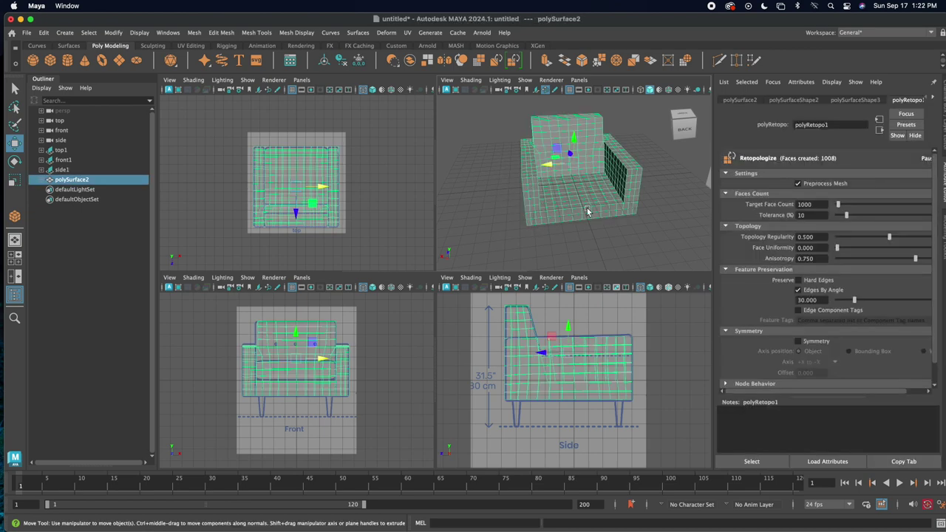
{"action": "key", "text": "3"}
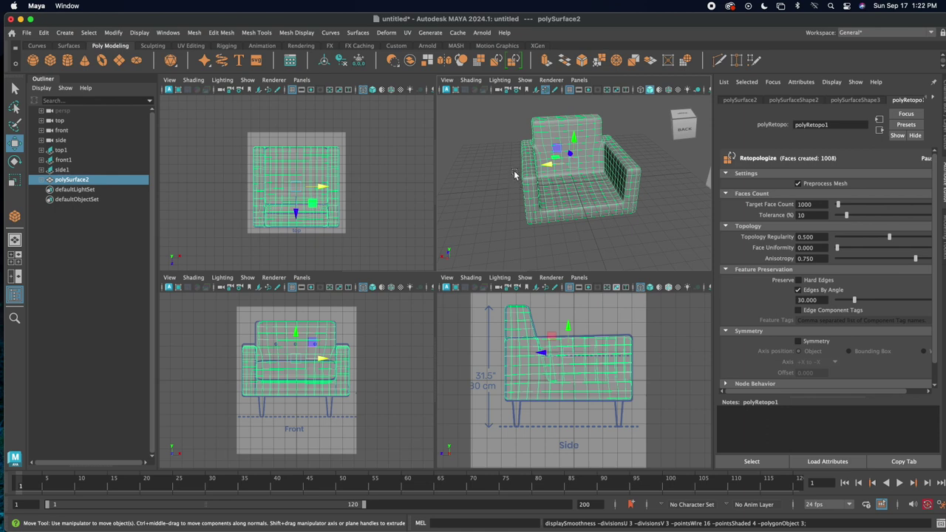
{"action": "left_click", "coordinate": [495, 154]}
{"action": "mouse_move", "coordinate": [605, 197]}
{"action": "left_mouse_down", "text": "alt"}
{"action": "mouse_move", "coordinate": [539, 161]}
{"action": "mouse_move", "coordinate": [514, 183]}
{"action": "mouse_move", "coordinate": [522, 201]}
{"action": "mouse_move", "coordinate": [621, 181]}
{"action": "mouse_move", "coordinate": [602, 192]}
{"action": "mouse_move", "coordinate": [618, 189]}
{"action": "left_mouse_up", "text": "alt"}
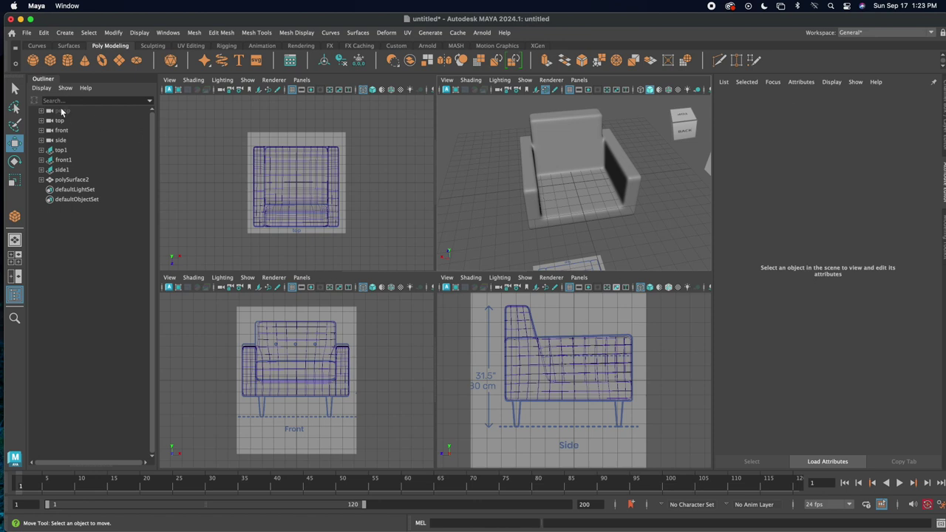
Create a cube about 6.7 wide, 1.75 high and 6.1 deep in the seat area as the seat cushion
{"action": "left_click", "coordinate": [51, 62]}
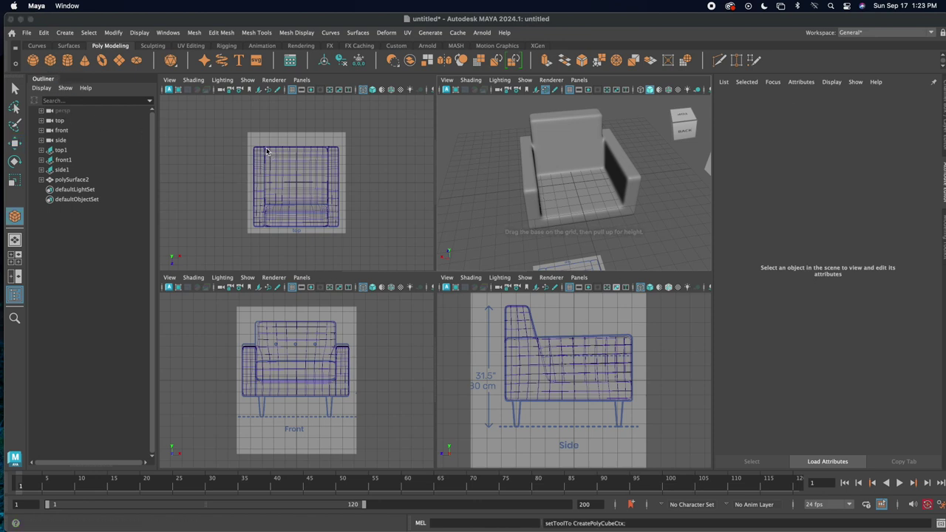
{"action": "left_click_drag", "start_coordinate": [267, 158], "coordinate": [331, 210]}
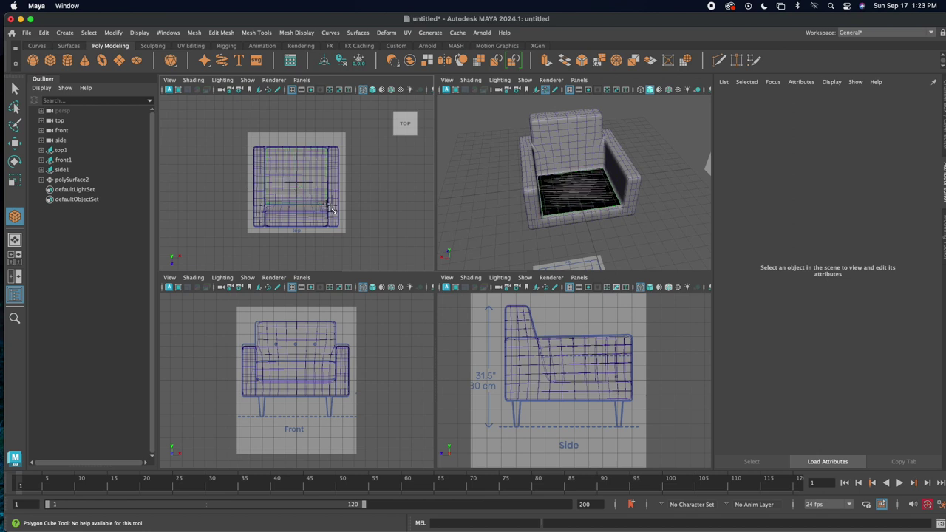
{"action": "left_click_drag", "start_coordinate": [581, 197], "coordinate": [581, 167]}
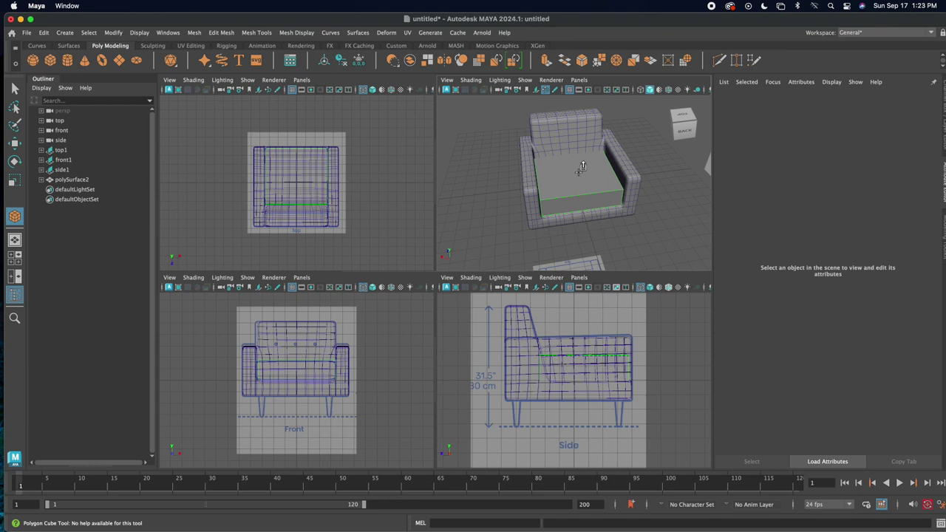
{"action": "key", "text": "w"}
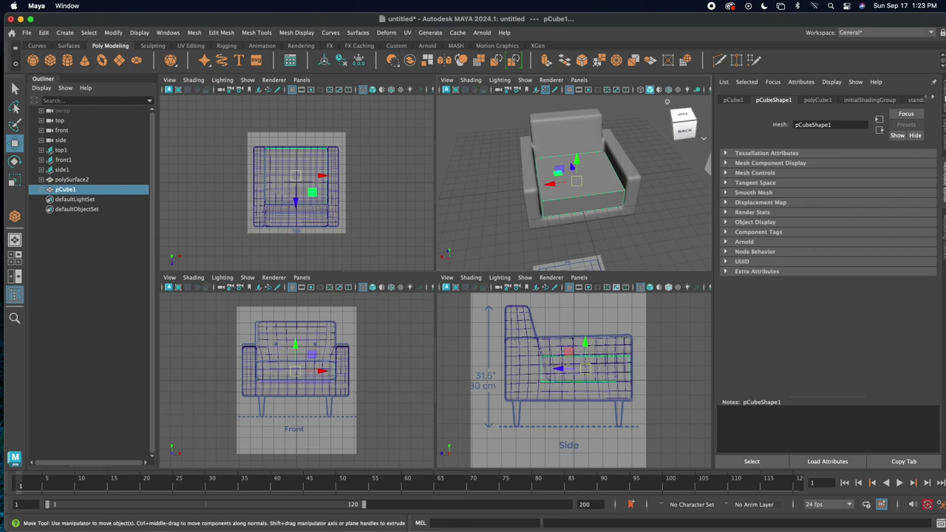
Set the seat cushion cube's width, height and depth subdivisions to 5
{"action": "key", "text": "ctrl+a"}
{"action": "left_click", "coordinate": [915, 252]}
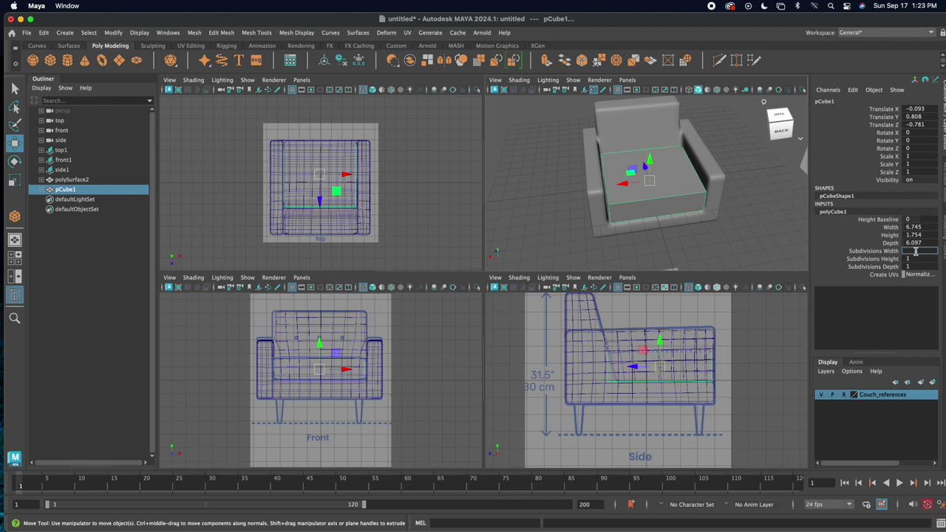
{"action": "type", "text": "5"}
{"action": "left_click", "coordinate": [912, 260]}
{"action": "type", "text": "5"}
{"action": "left_click", "coordinate": [921, 266]}
{"action": "key", "text": "Return"}
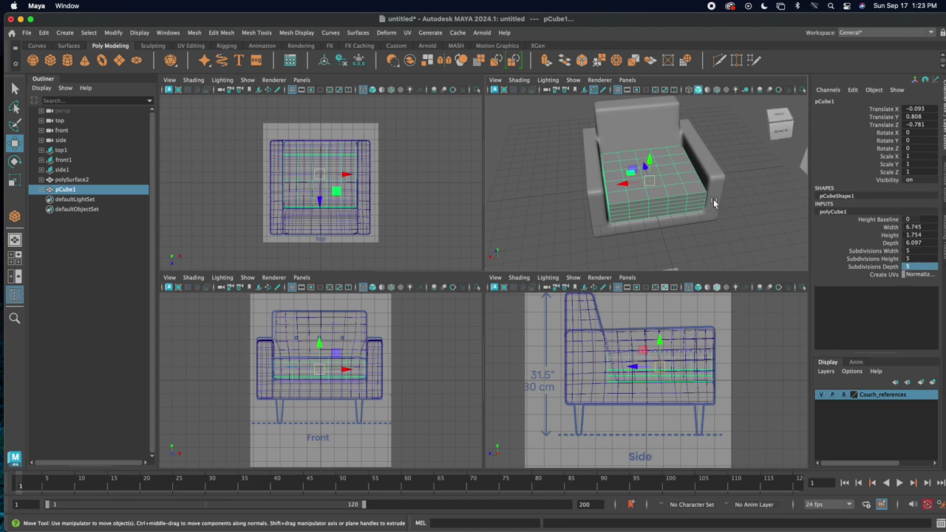
Display the seat cushion with the smooth mesh preview
{"action": "left_click_drag", "start_coordinate": [716, 206], "coordinate": [747, 200], "text": "alt"}
{"action": "left_click", "coordinate": [747, 199]}
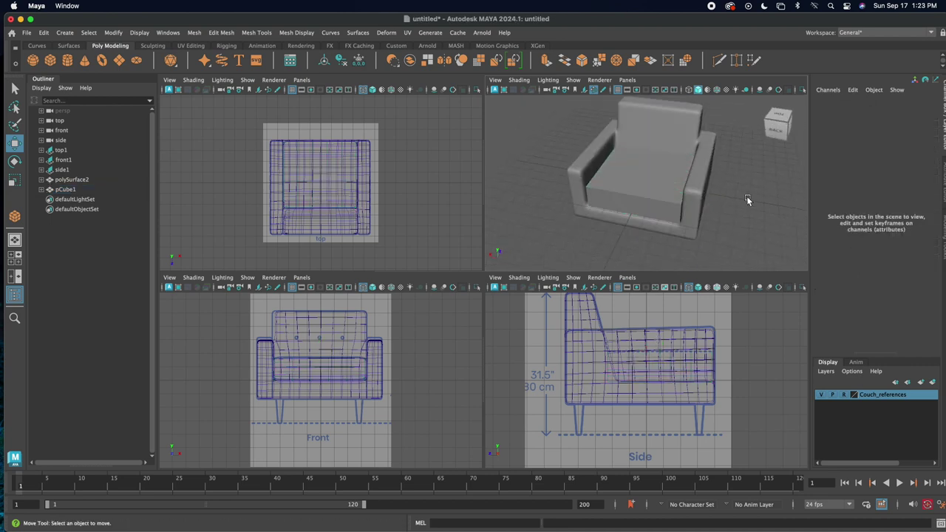
{"action": "left_click", "coordinate": [614, 199]}
{"action": "key", "text": "3"}
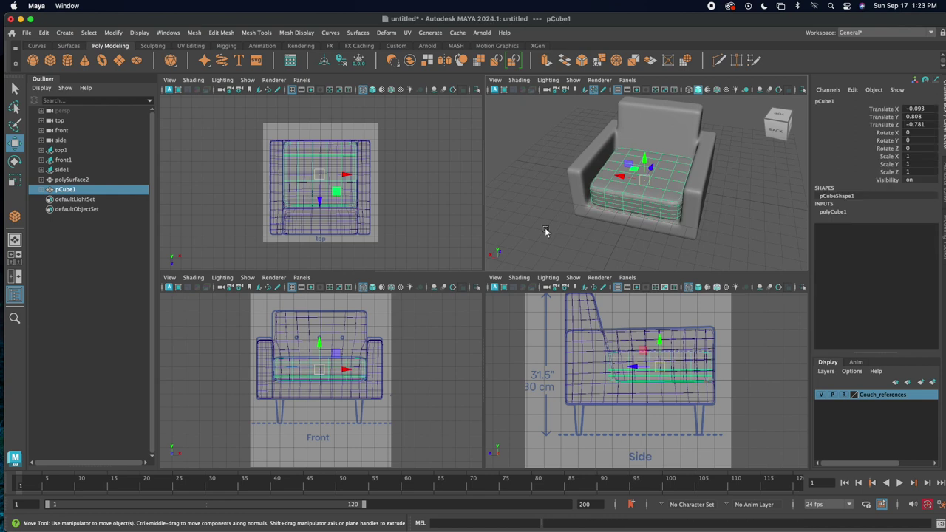
{"action": "left_click", "coordinate": [592, 223]}
Create a cube over the backrest outline in the front view, about 6.4 wide, 3.2 tall and 0.74 thick, as the back cushion
{"action": "left_click_drag", "start_coordinate": [584, 213], "coordinate": [625, 197], "text": "alt"}
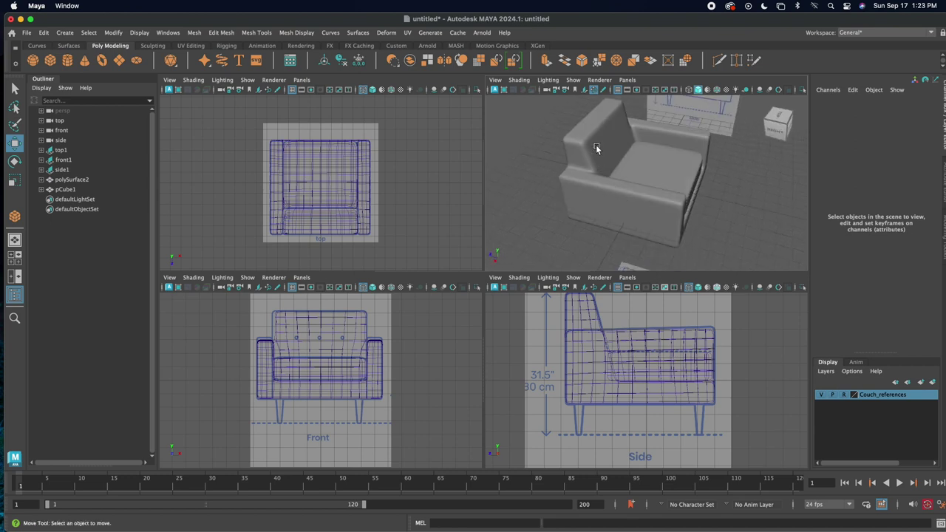
{"action": "left_click_drag", "start_coordinate": [601, 184], "coordinate": [613, 158], "text": "alt"}
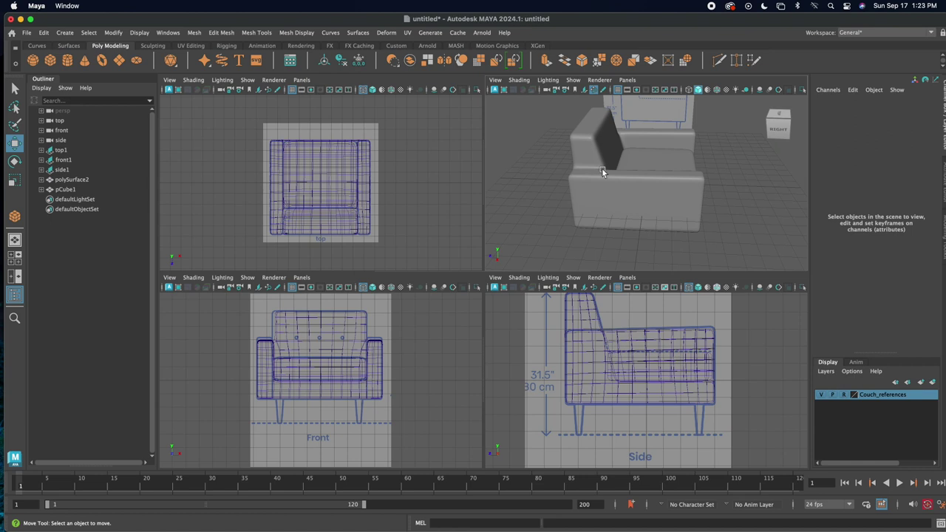
{"action": "left_click", "coordinate": [50, 60]}
{"action": "left_click_drag", "start_coordinate": [278, 316], "coordinate": [368, 361]}
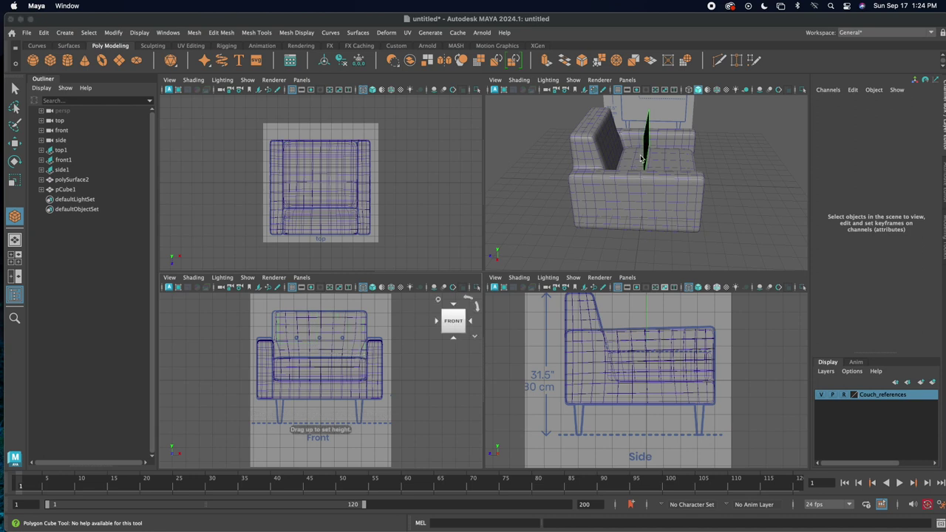
{"action": "left_click_drag", "start_coordinate": [649, 148], "coordinate": [660, 136]}
Set the back cushion cube's width and height subdivisions to 5, and enter 5 for its depth subdivisions
{"action": "double_click", "coordinate": [922, 252]}
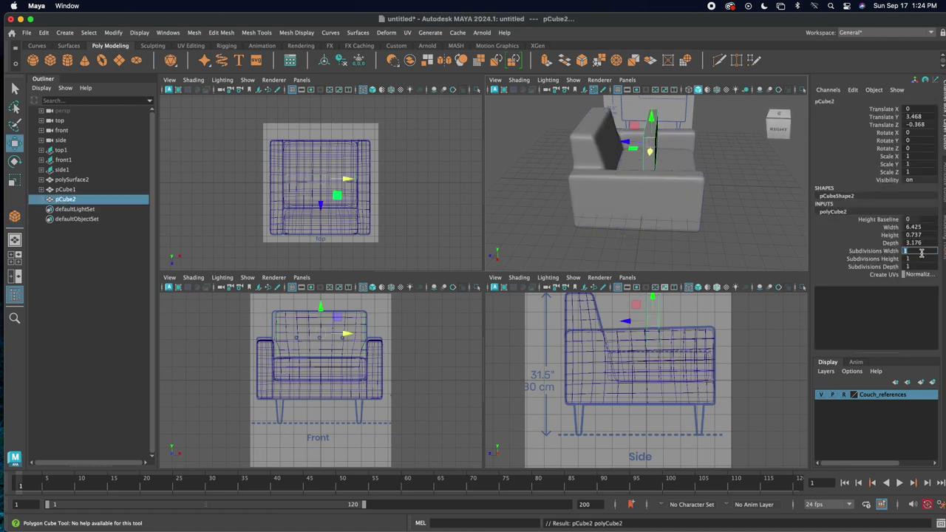
{"action": "type", "text": "5"}
{"action": "key", "text": "Tab"}
{"action": "type", "text": "5"}
{"action": "key", "text": "Tab"}
{"action": "type", "text": "5"}
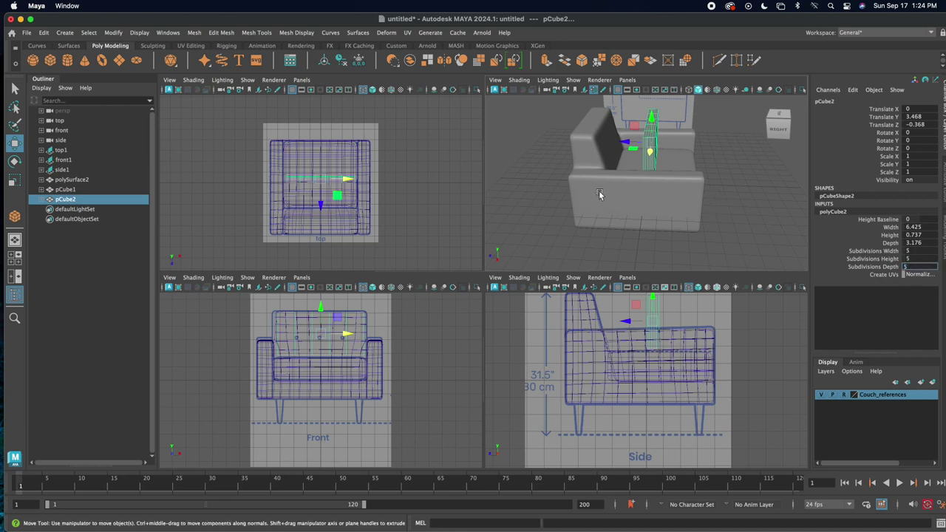
Move the back cushion cube toward the backrest to about Z 1.19 and rotate it about 14.6 degrees around X
{"action": "scroll", "coordinate": [640, 335], "scroll_direction": "down", "scroll_amount": 2}
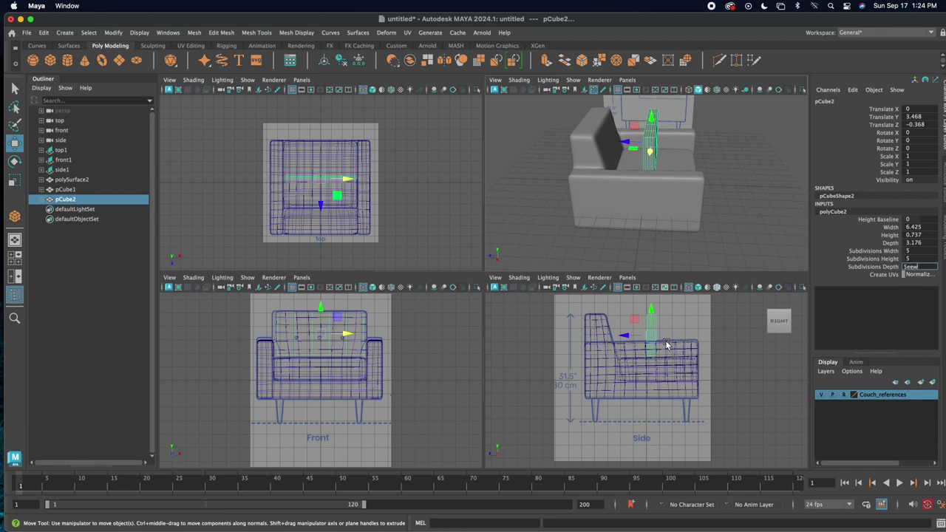
{"action": "left_click_drag", "start_coordinate": [628, 337], "coordinate": [606, 336]}
{"action": "key", "text": "e"}
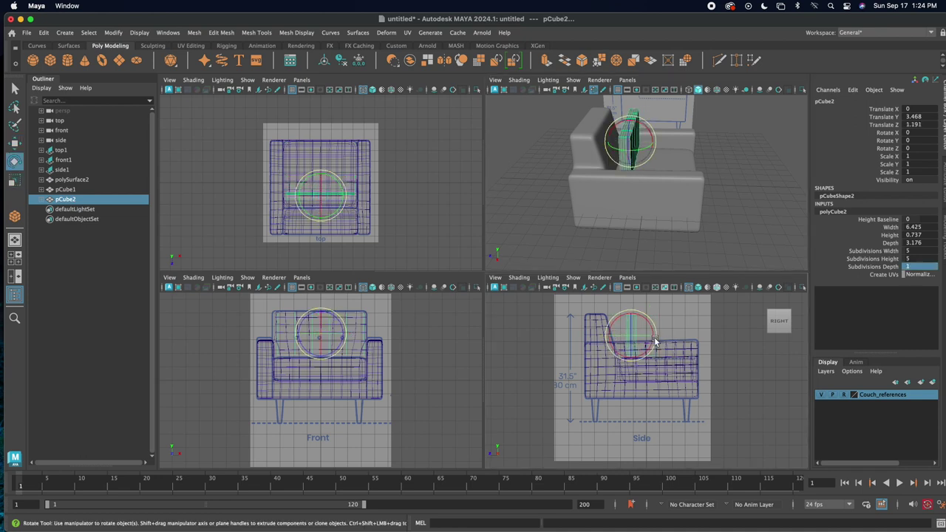
{"action": "left_click_drag", "start_coordinate": [613, 319], "coordinate": [607, 323]}
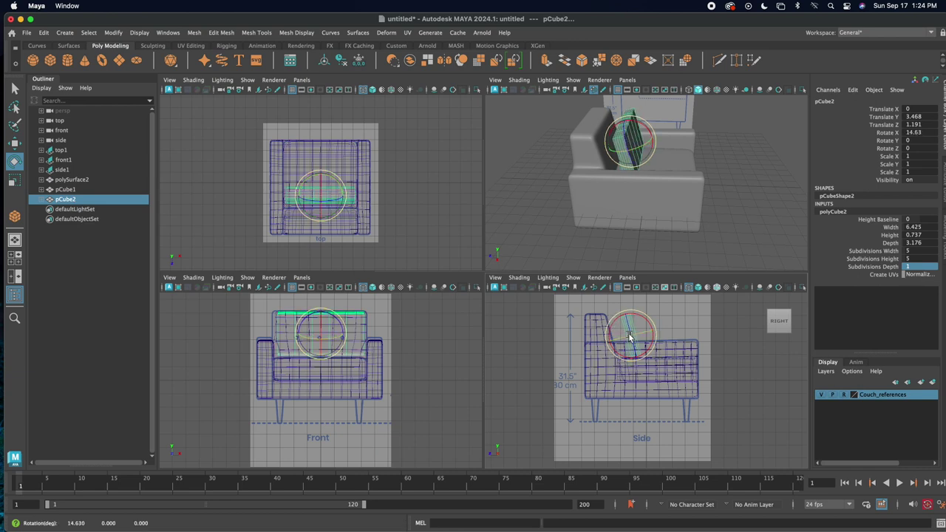
Move the tilted back cushion against the backrest at about Z 2.18 and display it with the smooth mesh preview
{"action": "key", "text": "w"}
{"action": "left_click_drag", "start_coordinate": [627, 337], "coordinate": [598, 337]}
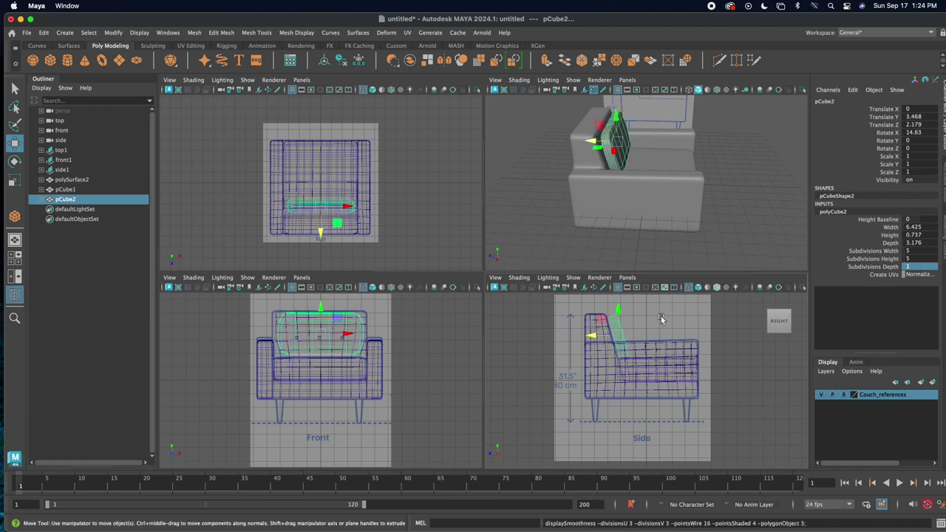
{"action": "left_click_drag", "start_coordinate": [683, 190], "coordinate": [625, 181], "text": "alt"}
{"action": "left_click", "coordinate": [597, 179]}
{"action": "key", "text": "f"}
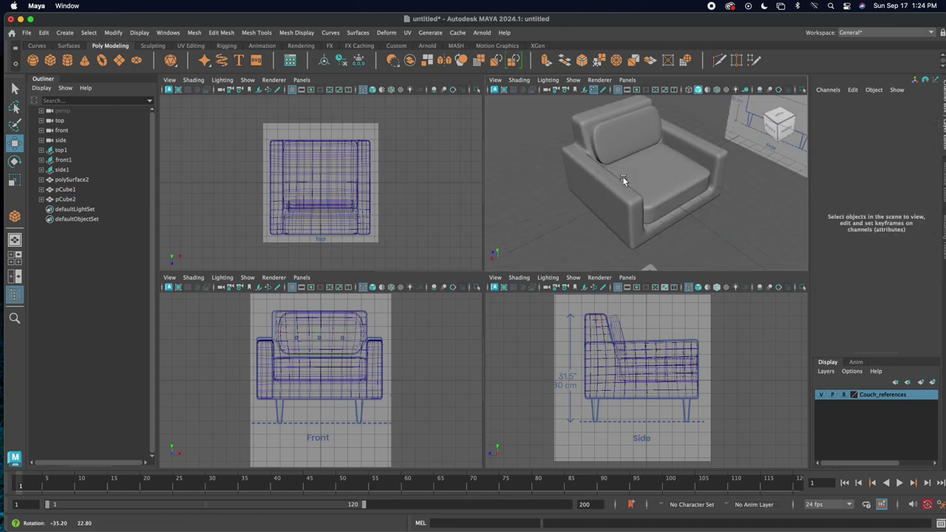
Lower the back cushion slightly so it rests on the seat cushion
{"action": "left_click", "coordinate": [622, 135]}
{"action": "left_click_drag", "start_coordinate": [623, 110], "coordinate": [629, 113]}
{"action": "left_click_drag", "start_coordinate": [622, 167], "coordinate": [721, 211], "text": "alt"}
{"action": "left_click", "coordinate": [709, 212]}
Create a downward-pointing cone beside the couch as a leg, with a radius of about 0.42 and a height of about 2.87
{"action": "right_click_drag", "start_coordinate": [356, 405], "coordinate": [391, 409], "text": "alt"}
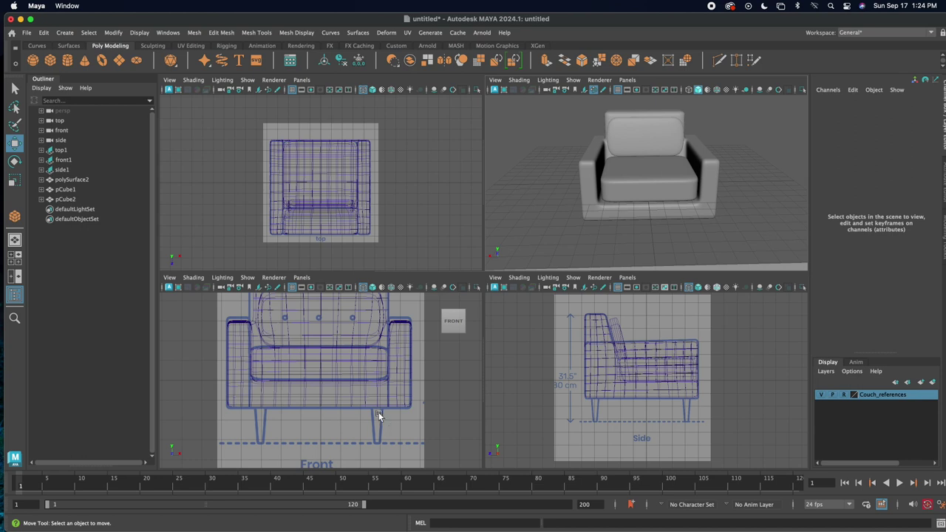
{"action": "middle_click_drag", "start_coordinate": [381, 416], "coordinate": [354, 373], "text": "alt"}
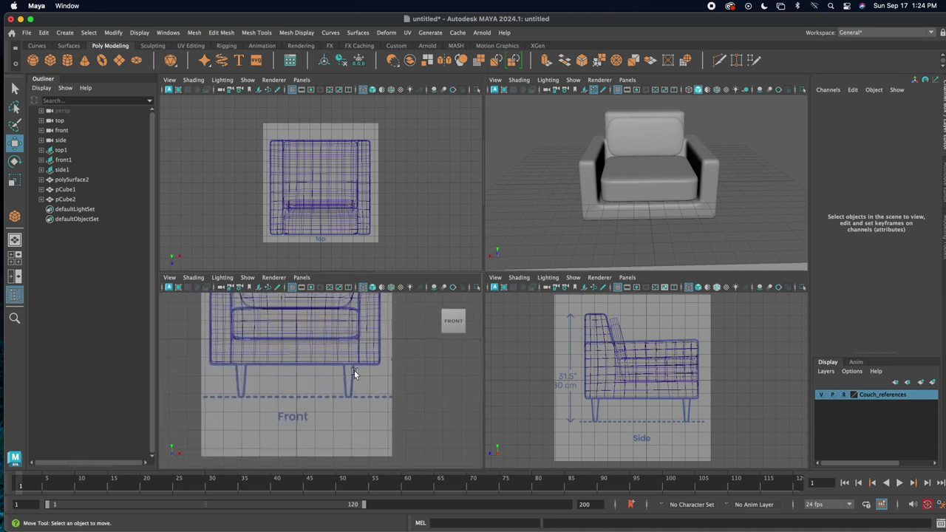
{"action": "left_click", "coordinate": [84, 60]}
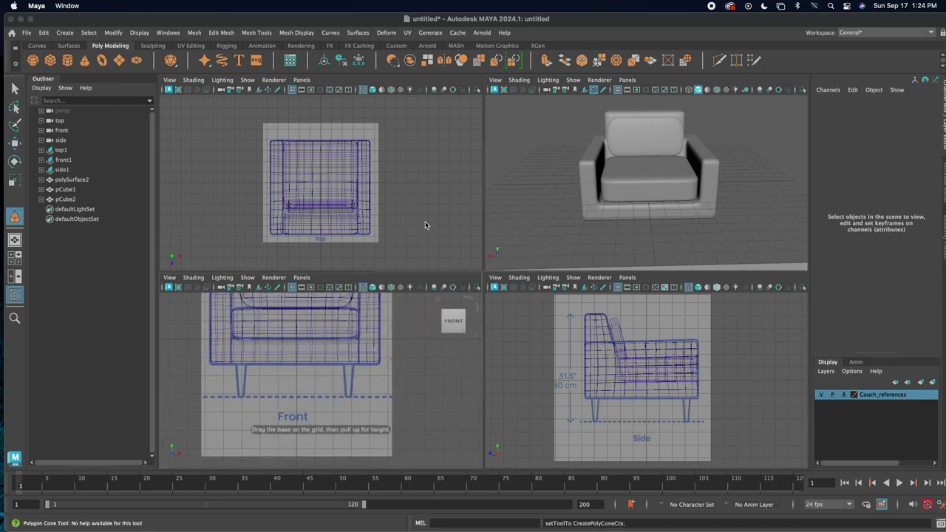
{"action": "left_click", "coordinate": [410, 220]}
{"action": "left_click", "coordinate": [412, 220]}
{"action": "left_click_drag", "start_coordinate": [553, 175], "coordinate": [554, 211]}
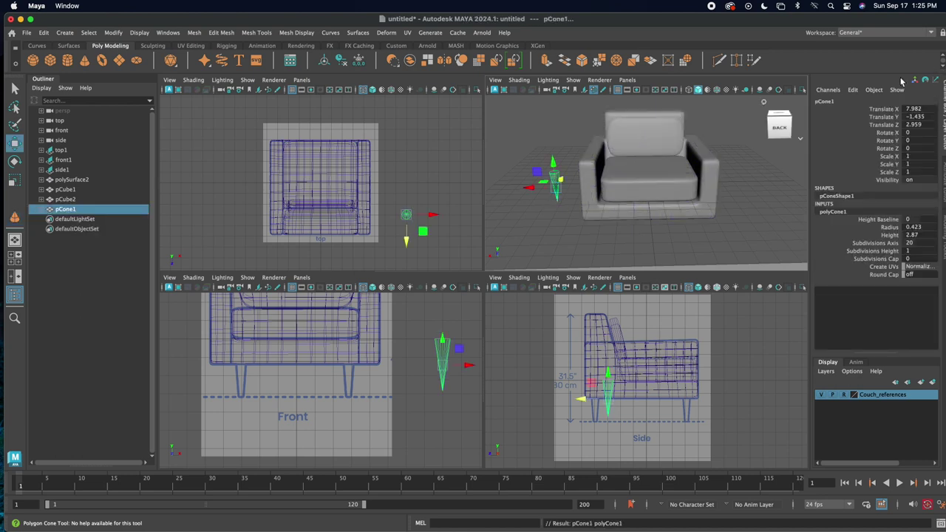
Set the leg cone's height subdivisions to 7
{"action": "double_click", "coordinate": [922, 251]}
{"action": "type", "text": "7"}
{"action": "key", "text": "Return"}
{"action": "key", "text": "w"}
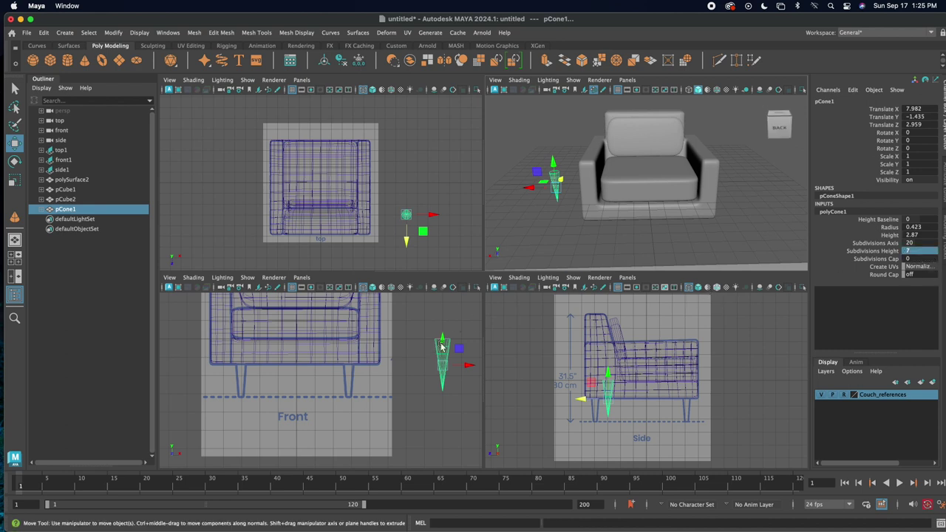
Position the leg cone over the reference leg in the front view at about X 2.875, Y -2.836, with Scale Y at 1.8
{"action": "left_click_drag", "start_coordinate": [446, 377], "coordinate": [349, 392]}
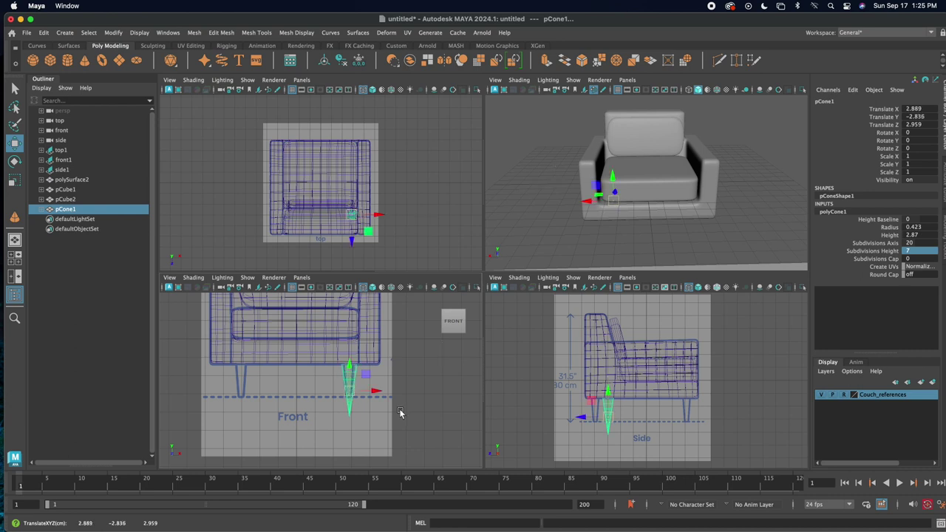
{"action": "scroll", "coordinate": [362, 386], "scroll_direction": "up", "scroll_amount": 4}
{"action": "scroll", "coordinate": [377, 382], "scroll_direction": "up", "scroll_amount": 1}
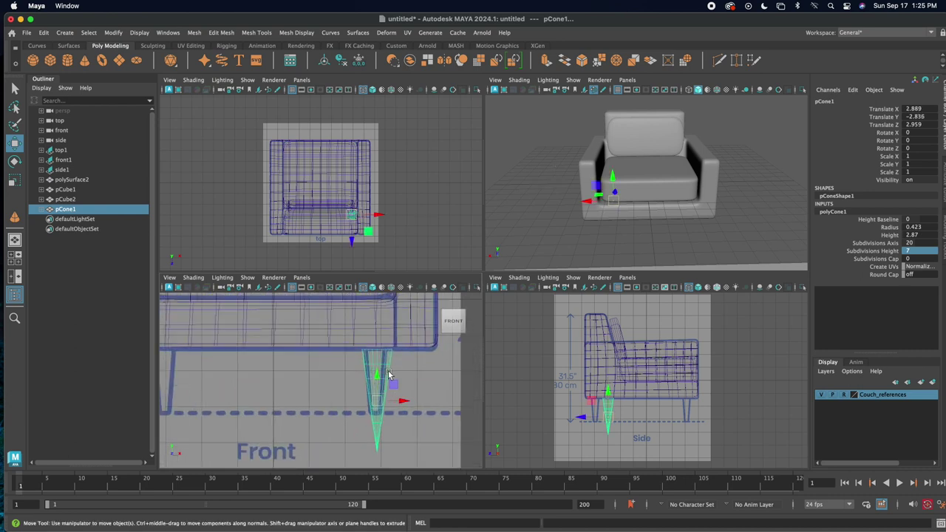
{"action": "key", "text": "r"}
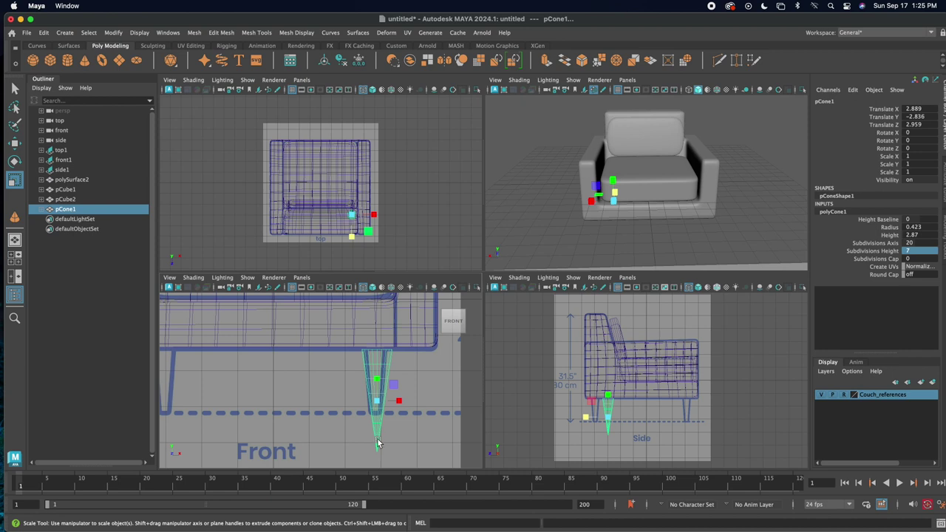
{"action": "left_click_drag", "start_coordinate": [377, 380], "coordinate": [377, 361]}
{"action": "key", "text": "w"}
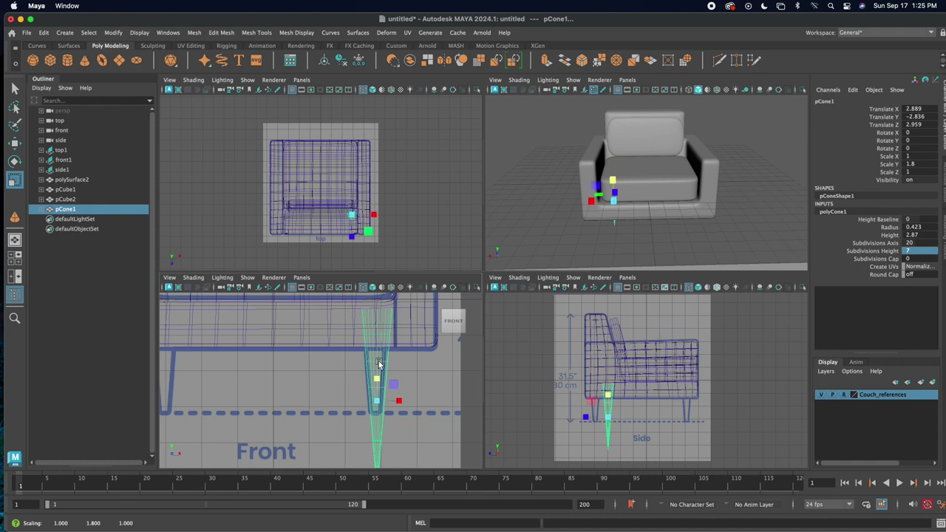
{"action": "left_click_drag", "start_coordinate": [380, 397], "coordinate": [380, 403]}
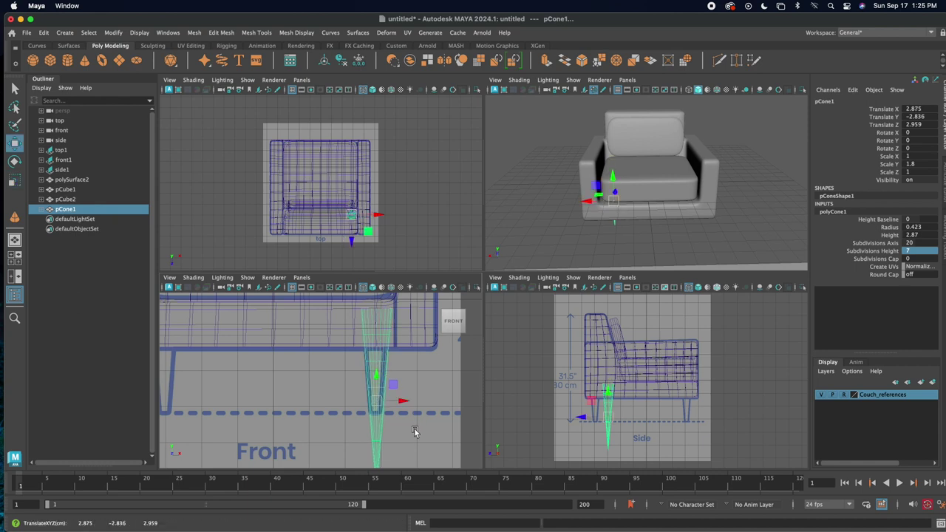
Delete the leg cone's faces below the floor line and its topmost face ring inside the couch body, then return to object selection
{"action": "right_click", "coordinate": [376, 421]}
{"action": "right_click_drag", "start_coordinate": [382, 421], "coordinate": [397, 274]}
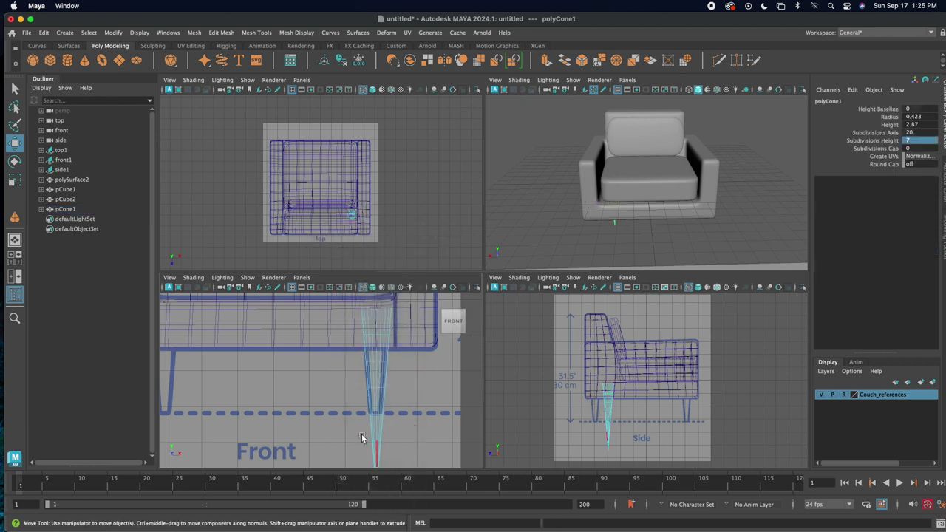
{"action": "left_click_drag", "start_coordinate": [351, 427], "coordinate": [391, 468]}
{"action": "left_click_drag", "start_coordinate": [401, 475], "coordinate": [405, 477]}
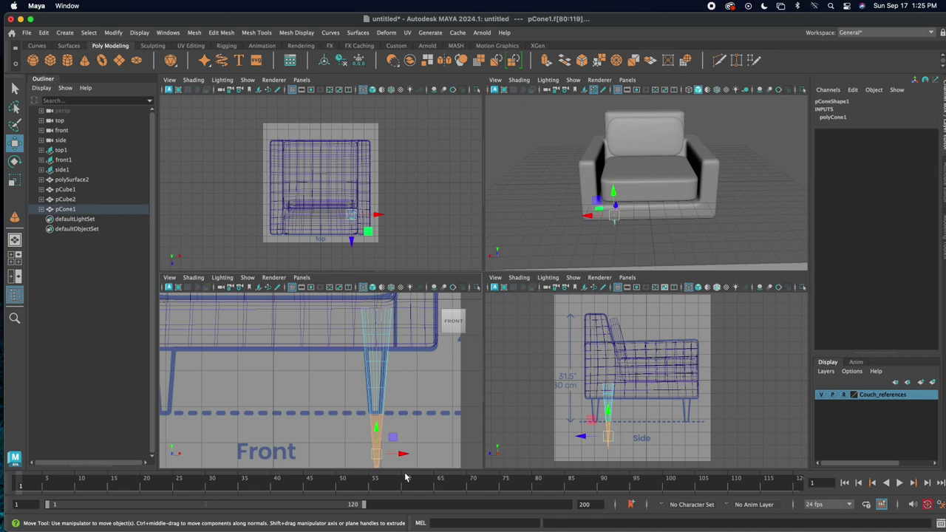
{"action": "left_click", "coordinate": [420, 458]}
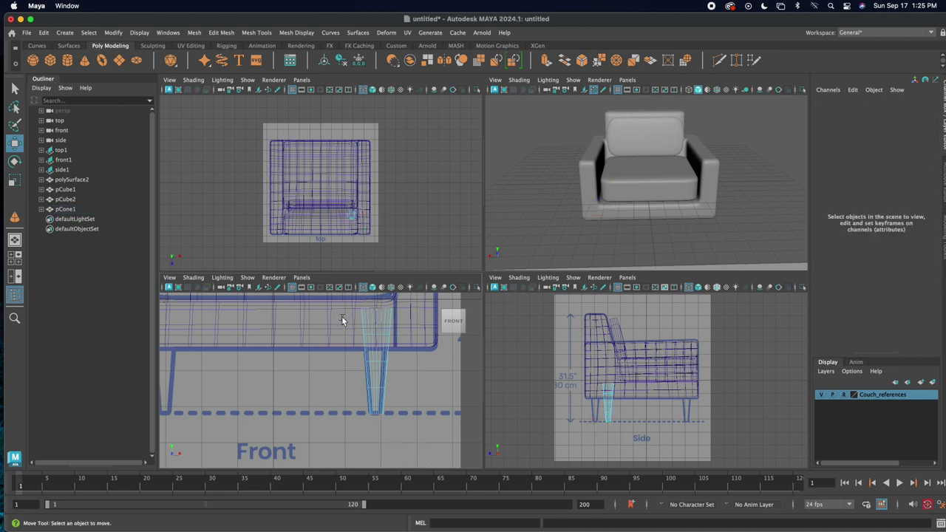
{"action": "left_click", "coordinate": [403, 333]}
{"action": "left_click", "coordinate": [405, 334]}
{"action": "left_click", "coordinate": [612, 425]}
{"action": "right_click_drag", "start_coordinate": [629, 430], "coordinate": [679, 263]}
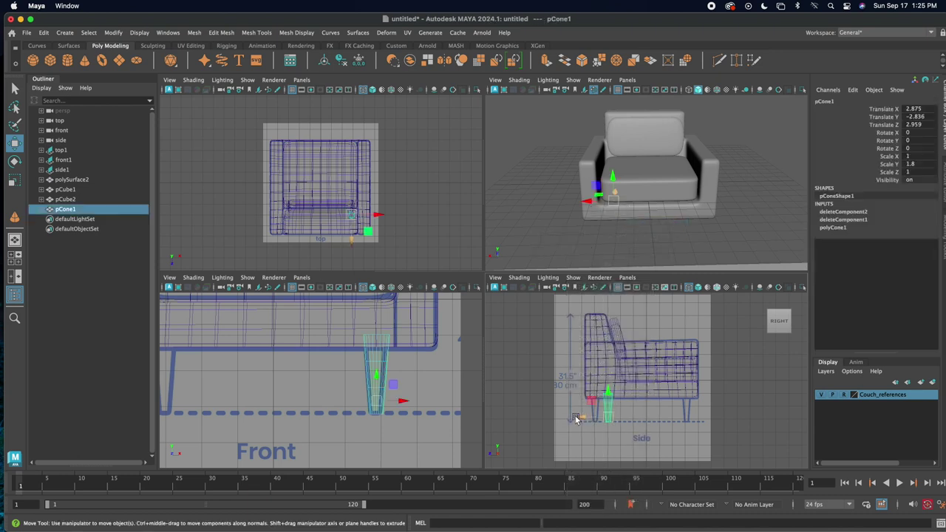
Align the leg with the rear reference leg at about Z 3.909 and place a duplicate across the couch at about X -3.042
{"action": "left_click_drag", "start_coordinate": [586, 423], "coordinate": [569, 416]}
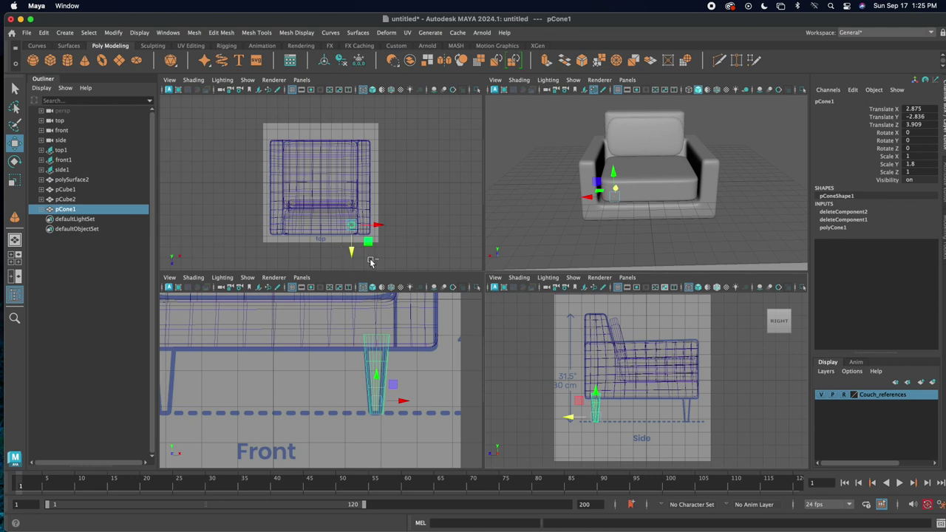
{"action": "key", "text": "ctrl+d"}
{"action": "left_click_drag", "start_coordinate": [377, 229], "coordinate": [315, 224]}
{"action": "scroll", "coordinate": [235, 330], "scroll_direction": "down", "scroll_amount": 2}
{"action": "scroll", "coordinate": [235, 330], "scroll_direction": "down", "scroll_amount": 1}
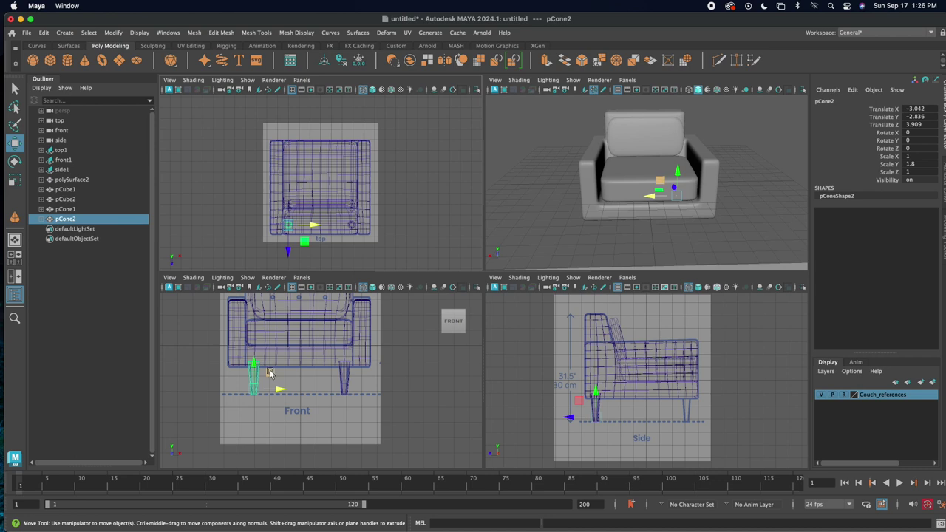
Duplicate the leg twice for the front pair, at about Z -3.088 and X -3.042 and 2.862
{"action": "key", "text": "ctrl+d"}
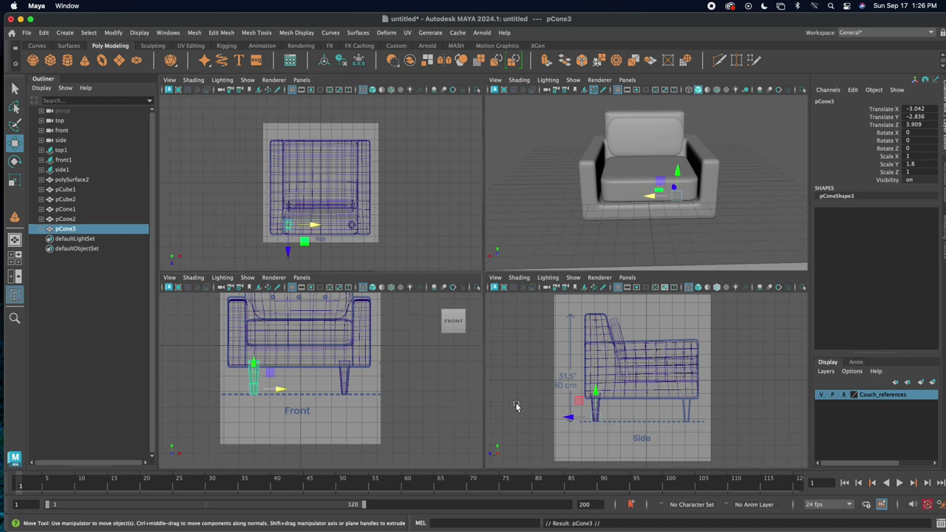
{"action": "left_click_drag", "start_coordinate": [568, 418], "coordinate": [658, 427]}
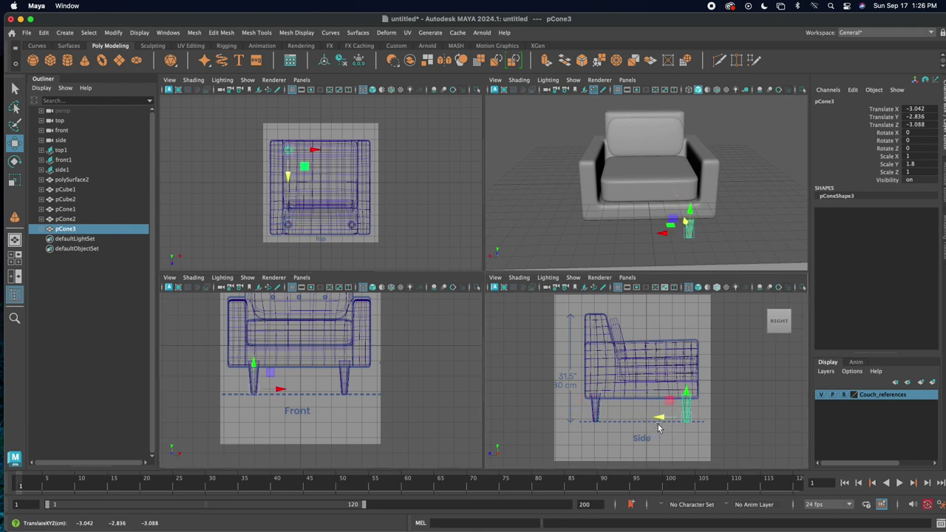
{"action": "key", "text": "ctrl+d"}
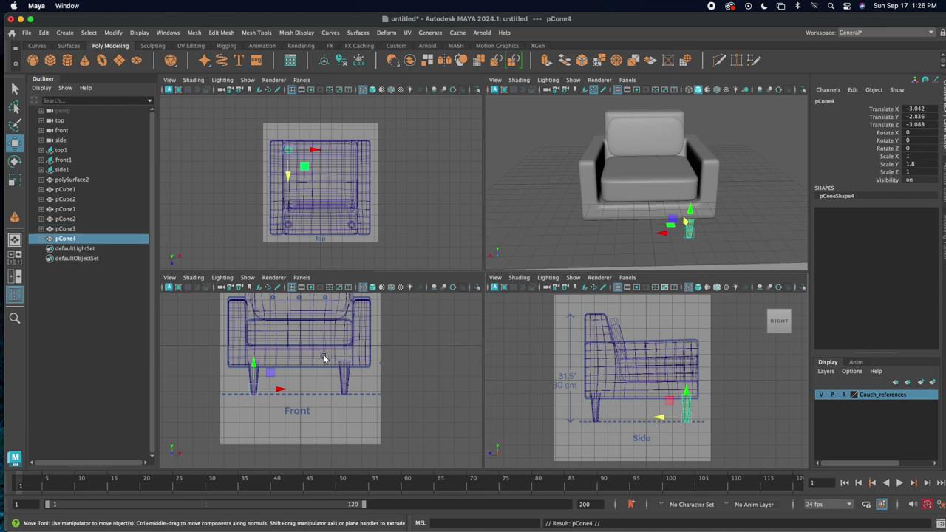
{"action": "left_click_drag", "start_coordinate": [275, 387], "coordinate": [373, 400]}
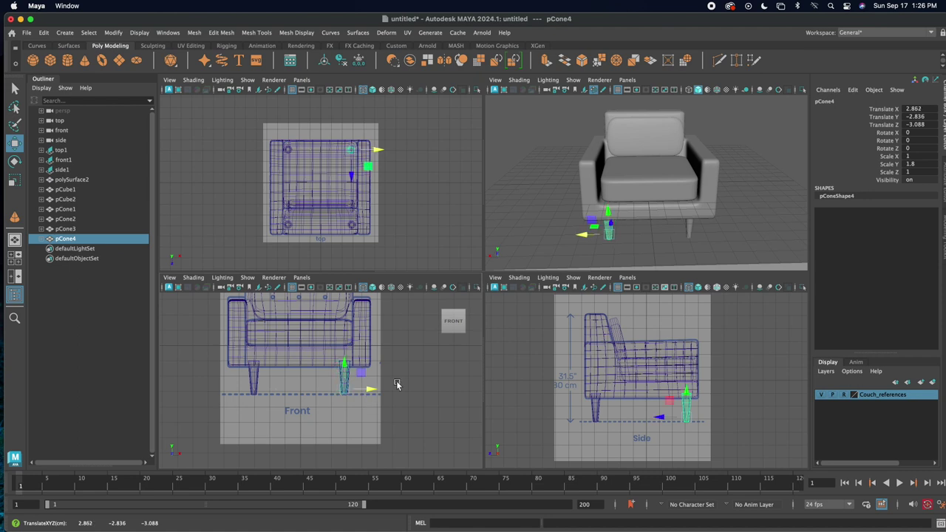
Try a Boolean union of the couch body and the seat cushion
{"action": "left_click", "coordinate": [547, 203]}
{"action": "left_click", "coordinate": [589, 194]}
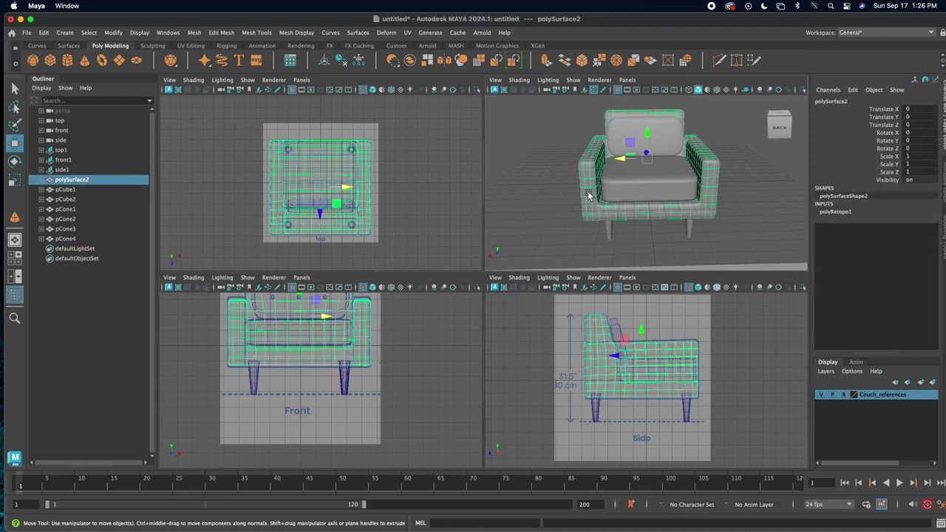
{"action": "mouse_move", "coordinate": [554, 167]}
{"action": "left_mouse_down", "text": "alt"}
{"action": "mouse_move", "coordinate": [595, 177]}
{"action": "mouse_move", "coordinate": [548, 161]}
{"action": "mouse_move", "coordinate": [566, 185]}
{"action": "mouse_move", "coordinate": [543, 191]}
{"action": "mouse_move", "coordinate": [549, 180]}
{"action": "left_mouse_up", "text": "alt"}
{"action": "left_click", "coordinate": [566, 186]}
{"action": "mouse_move", "coordinate": [723, 216]}
{"action": "left_mouse_down", "text": "alt"}
{"action": "mouse_move", "coordinate": [738, 225]}
{"action": "mouse_move", "coordinate": [726, 227]}
{"action": "left_mouse_up", "text": "alt"}
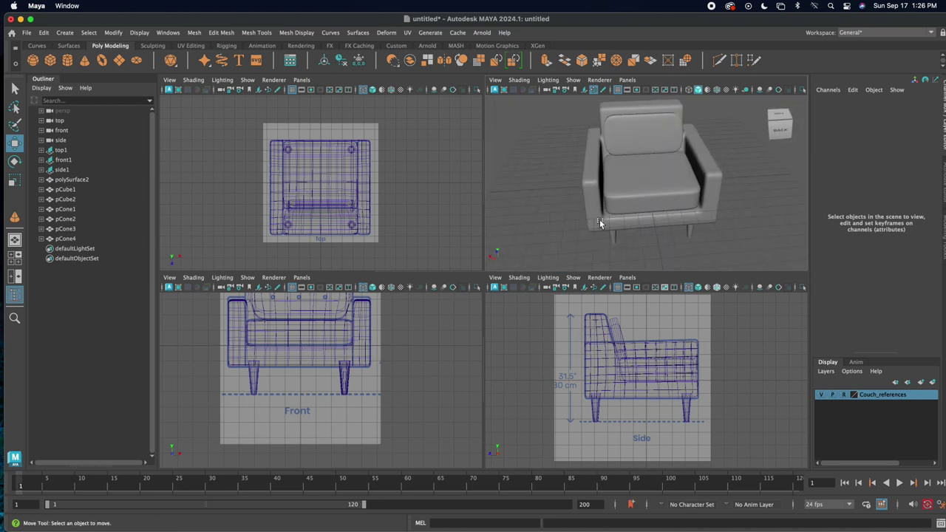
{"action": "left_click", "coordinate": [587, 192]}
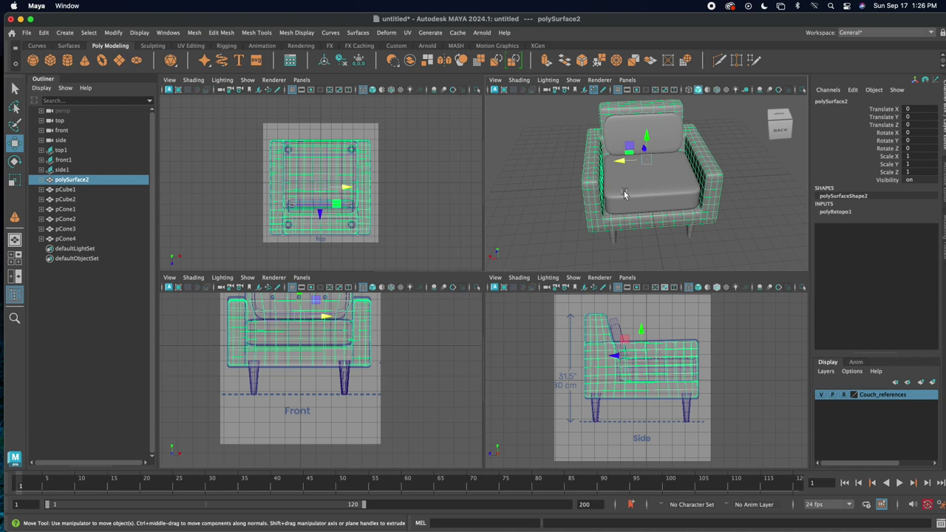
{"action": "left_click", "coordinate": [660, 204], "text": "shift"}
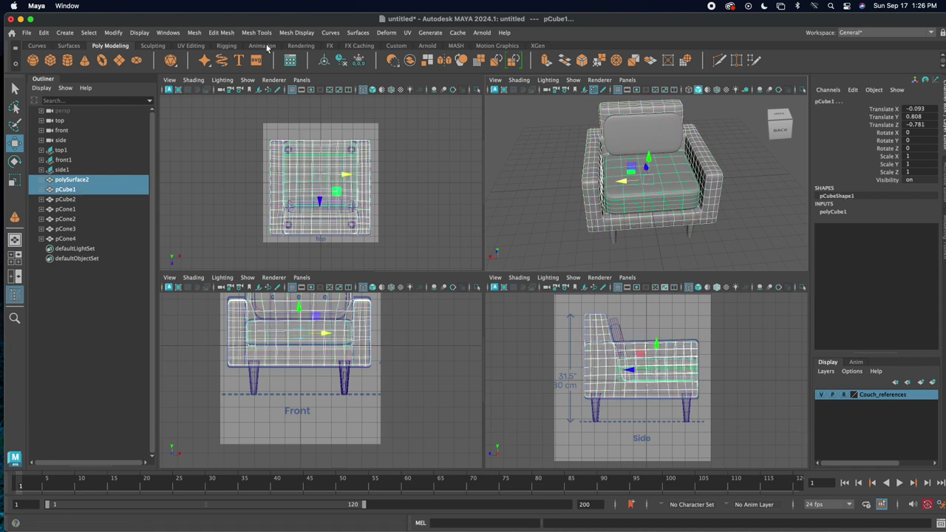
{"action": "left_click", "coordinate": [194, 32]}
{"action": "mouse_move", "coordinate": [218, 61]}
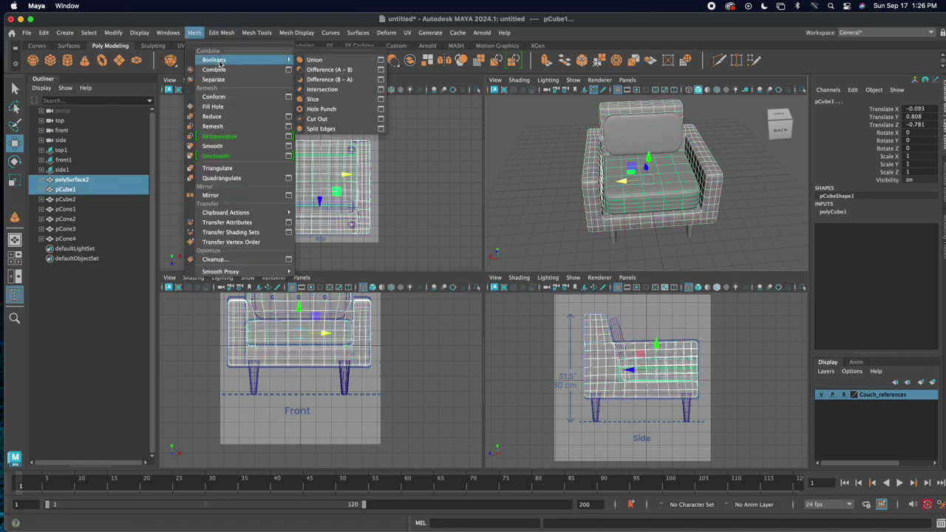
{"action": "left_click", "coordinate": [332, 63]}
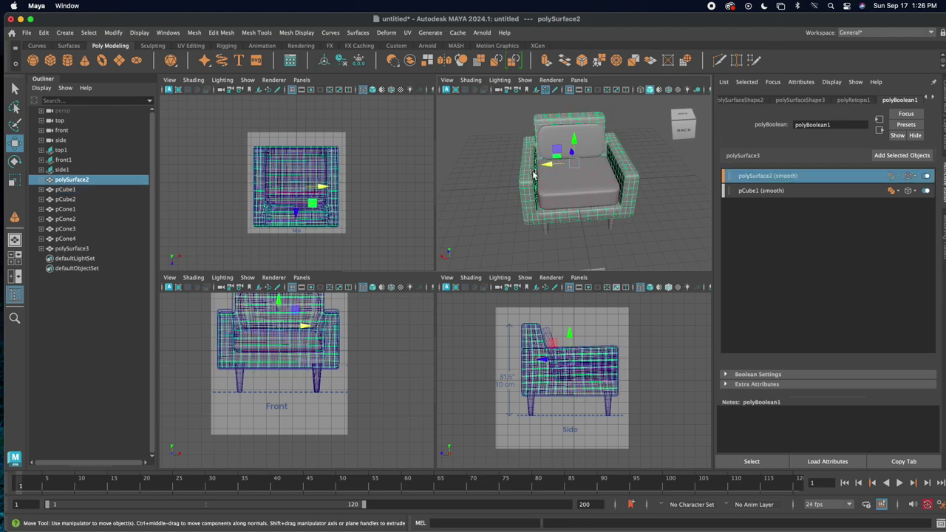
Undo the Boolean union of the couch body and seat cushion, and clear the selection
{"action": "left_click", "coordinate": [558, 197]}
{"action": "left_click", "coordinate": [518, 189]}
{"action": "left_click", "coordinate": [494, 176]}
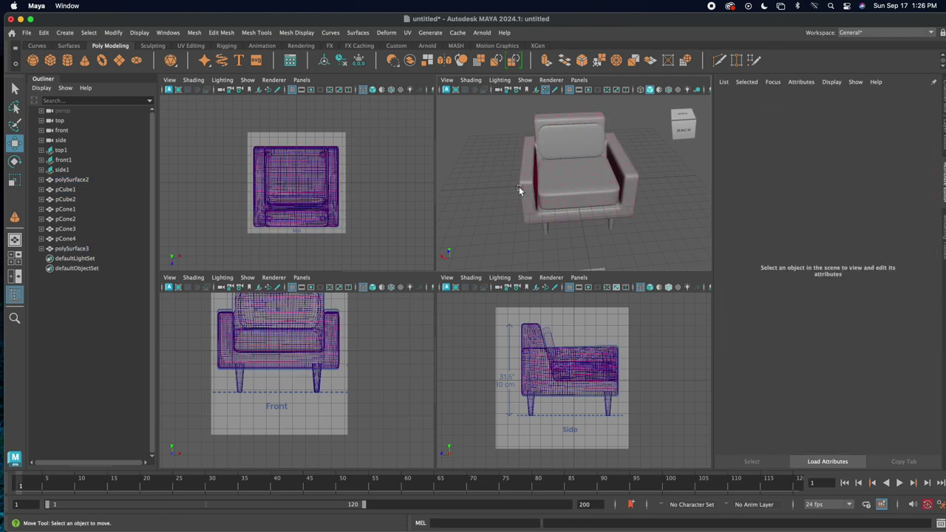
{"action": "left_click_drag", "start_coordinate": [512, 140], "coordinate": [615, 186]}
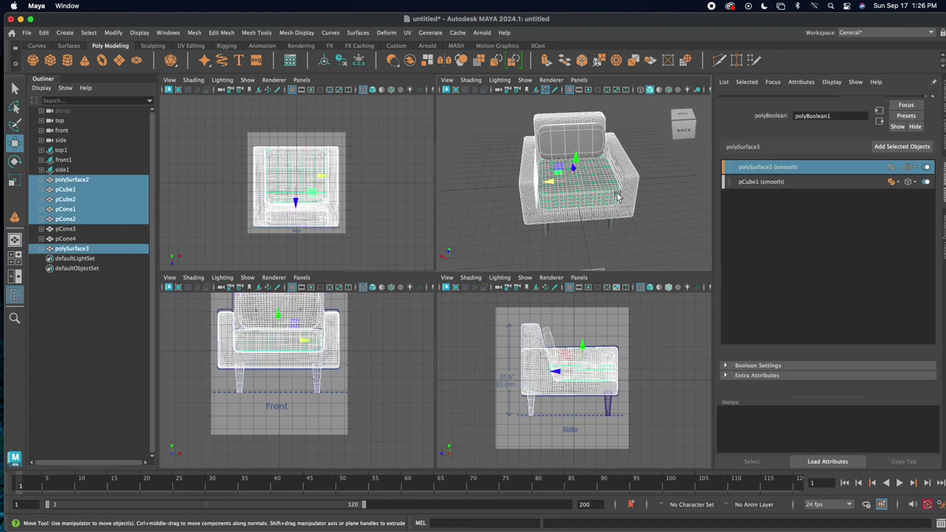
{"action": "left_click", "coordinate": [505, 180]}
{"action": "mouse_move", "coordinate": [505, 213]}
{"action": "left_mouse_down", "text": "alt"}
{"action": "mouse_move", "coordinate": [518, 206]}
{"action": "mouse_move", "coordinate": [505, 201]}
{"action": "left_mouse_up", "text": "alt"}
{"action": "key", "text": "z"}
{"action": "key", "text": "z"}
{"action": "key", "text": "z"}
{"action": "key", "text": "z"}
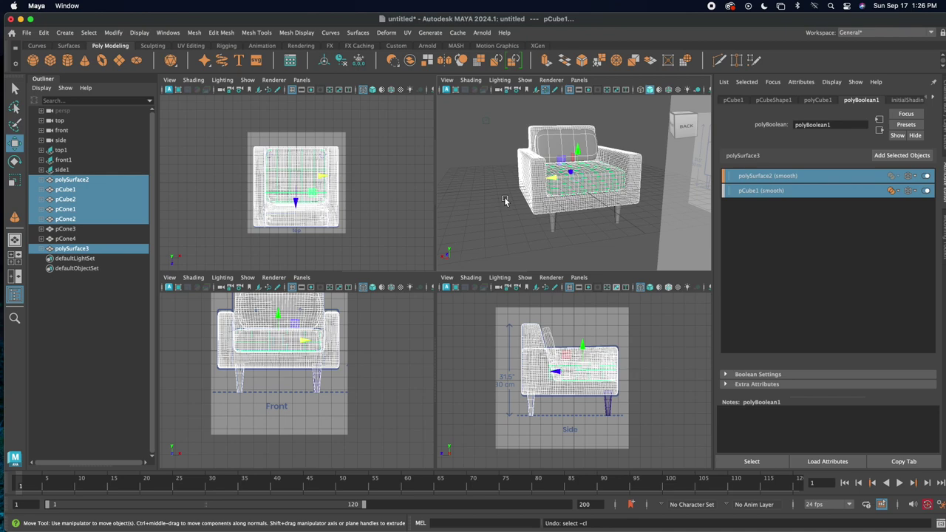
{"action": "key", "text": "z"}
{"action": "key", "text": "z"}
{"action": "key", "text": "z"}
{"action": "key", "text": "z"}
{"action": "key", "text": "z"}
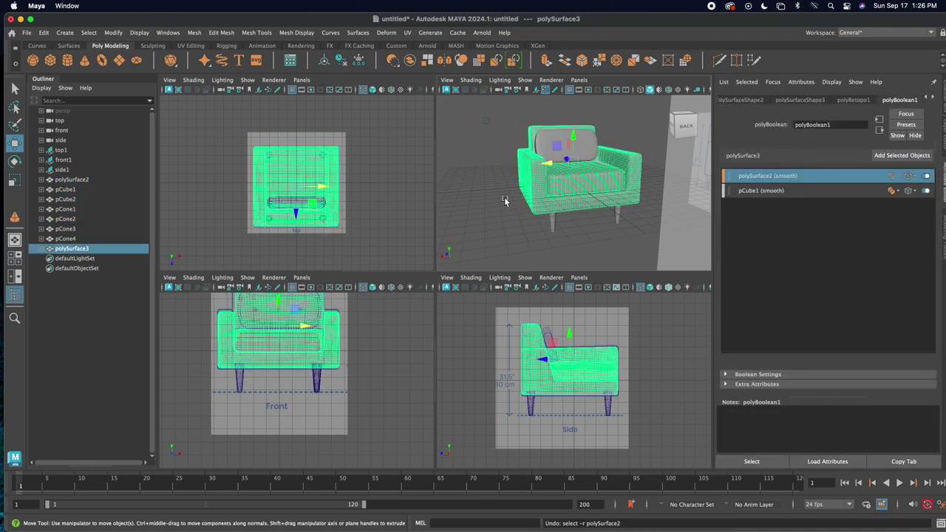
{"action": "left_click", "coordinate": [507, 184]}
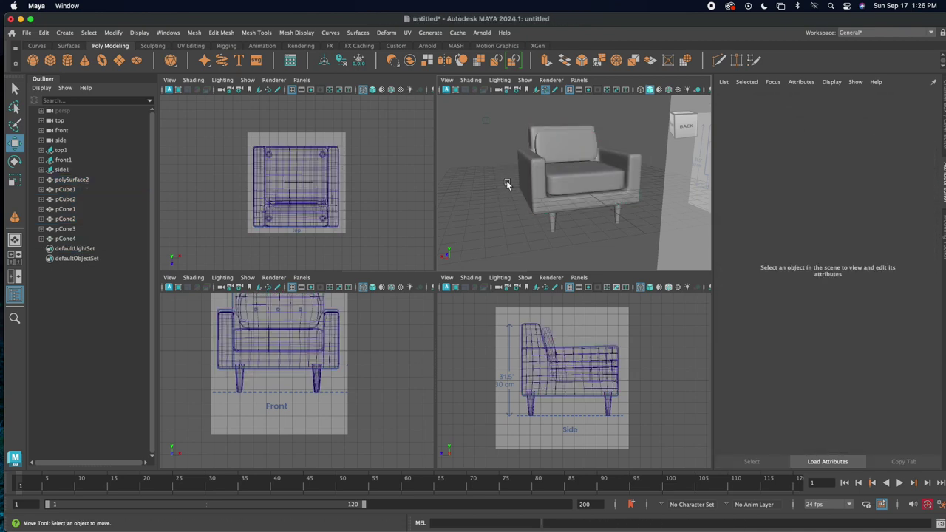
Examine the couch with its cushions and four legs from the front, sides, back and above
{"action": "mouse_move", "coordinate": [581, 211]}
{"action": "left_mouse_down", "text": "alt"}
{"action": "mouse_move", "coordinate": [515, 202]}
{"action": "mouse_move", "coordinate": [513, 211]}
{"action": "mouse_move", "coordinate": [555, 217]}
{"action": "mouse_move", "coordinate": [629, 192]}
{"action": "mouse_move", "coordinate": [584, 163]}
{"action": "mouse_move", "coordinate": [570, 218]}
{"action": "mouse_move", "coordinate": [596, 214]}
{"action": "mouse_move", "coordinate": [571, 223]}
{"action": "left_mouse_up", "text": "alt"}
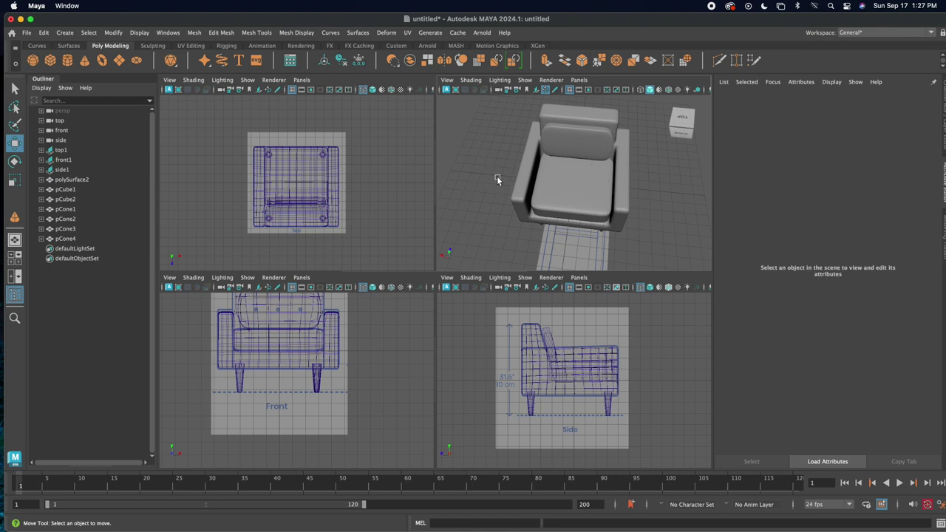
{"action": "left_click_drag", "start_coordinate": [497, 165], "coordinate": [517, 153], "text": "alt"}
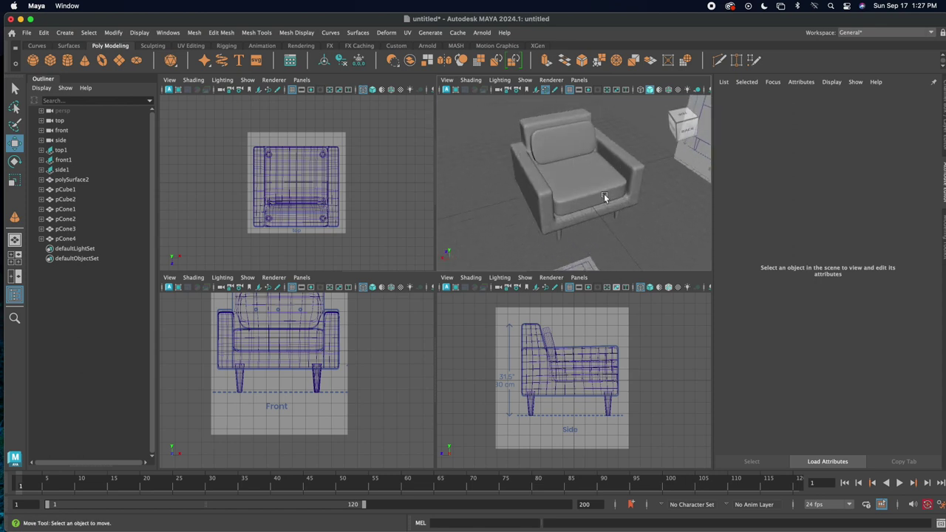
{"action": "mouse_move", "coordinate": [655, 190]}
{"action": "left_mouse_down", "text": "alt"}
{"action": "mouse_move", "coordinate": [570, 204]}
{"action": "mouse_move", "coordinate": [600, 187]}
{"action": "mouse_move", "coordinate": [641, 184]}
{"action": "left_mouse_up", "text": "alt"}
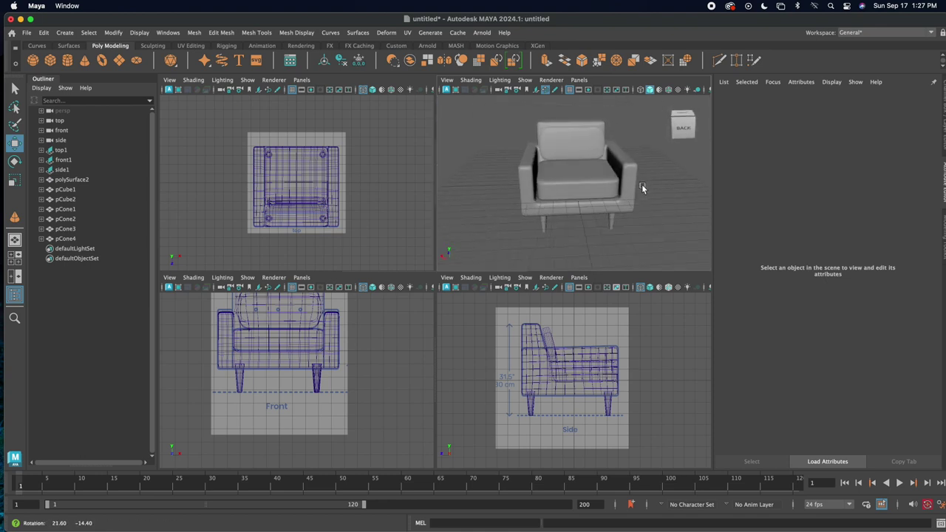
{"action": "left_click_drag", "start_coordinate": [496, 192], "coordinate": [539, 183], "text": "alt"}
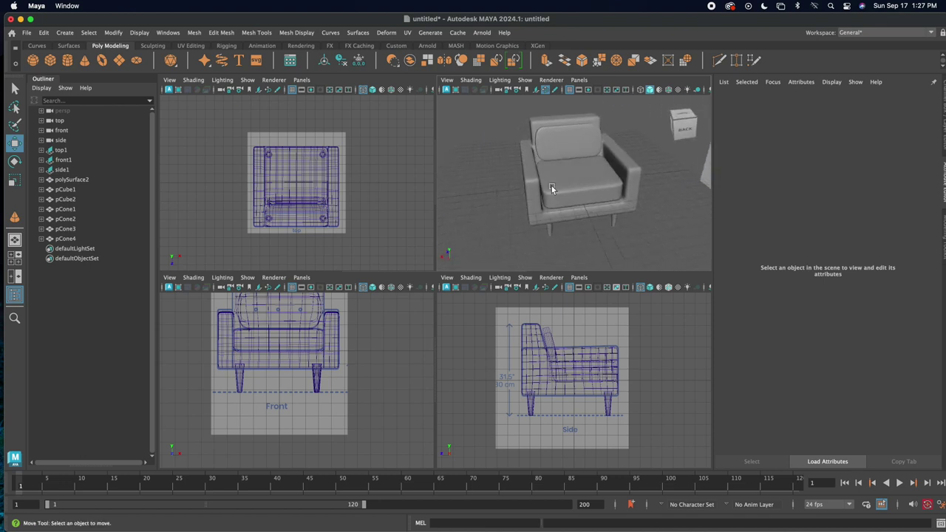
{"action": "left_click_drag", "start_coordinate": [630, 206], "coordinate": [544, 211], "text": "alt"}
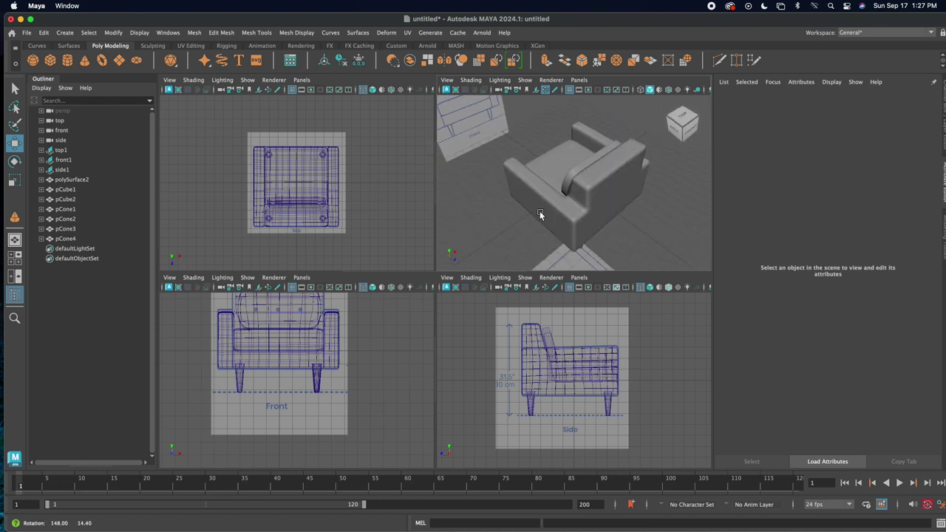
{"action": "left_click_drag", "start_coordinate": [641, 175], "coordinate": [567, 178], "text": "alt"}
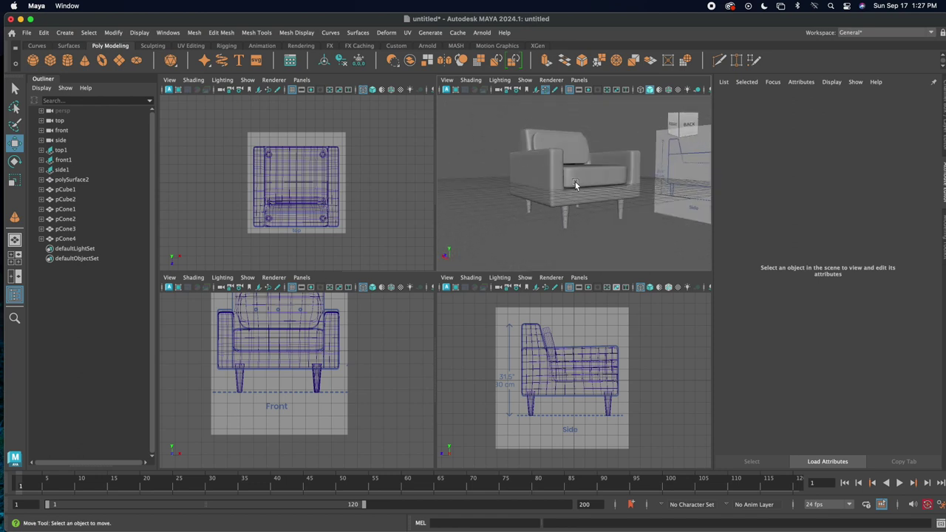
{"action": "left_click_drag", "start_coordinate": [632, 194], "coordinate": [592, 173], "text": "alt"}
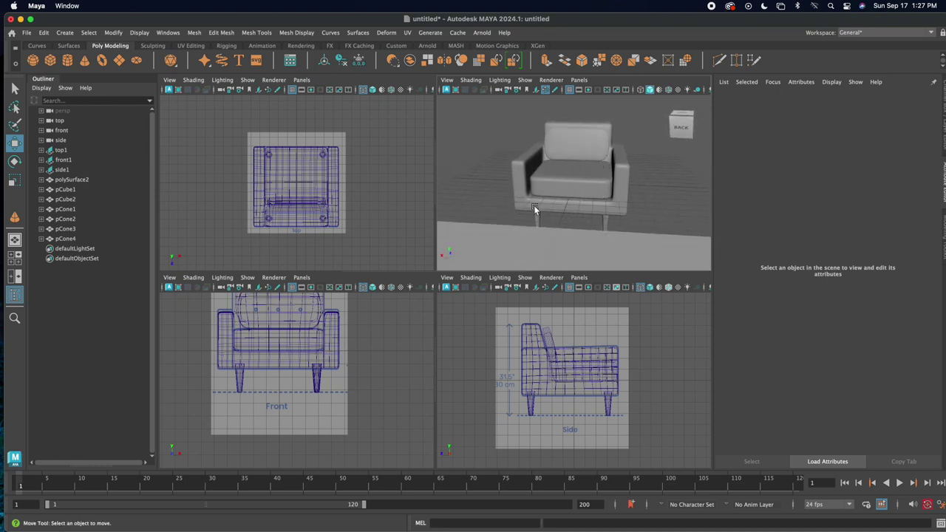
{"action": "left_click_drag", "start_coordinate": [507, 207], "coordinate": [513, 177], "text": "alt"}
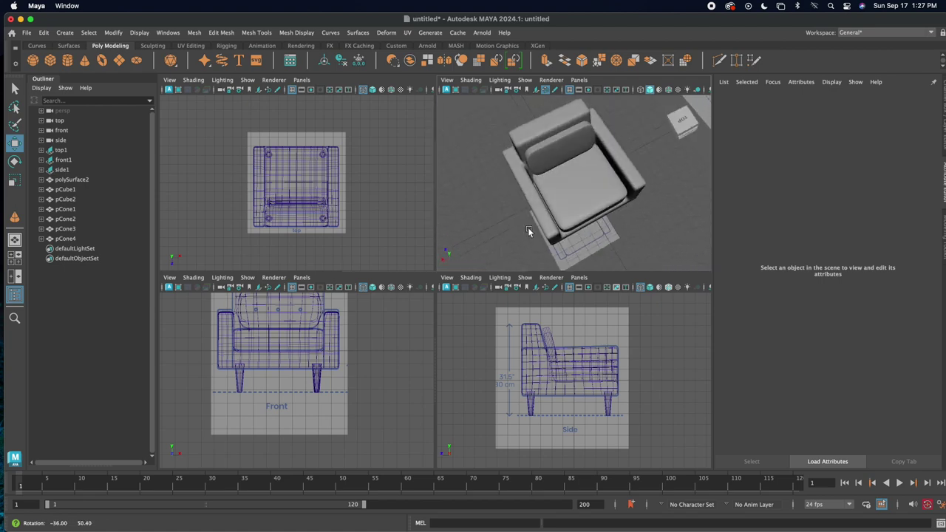